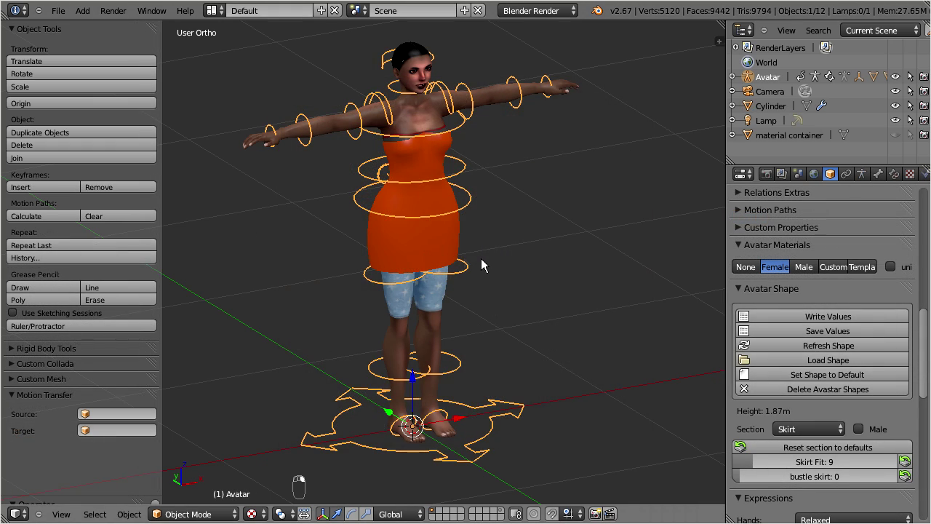
- Orbit the viewport so the avatar in the orange dress faces the camera
{"action": "middle_click_drag", "start_coordinate": [475, 244], "coordinate": [362, 231]}
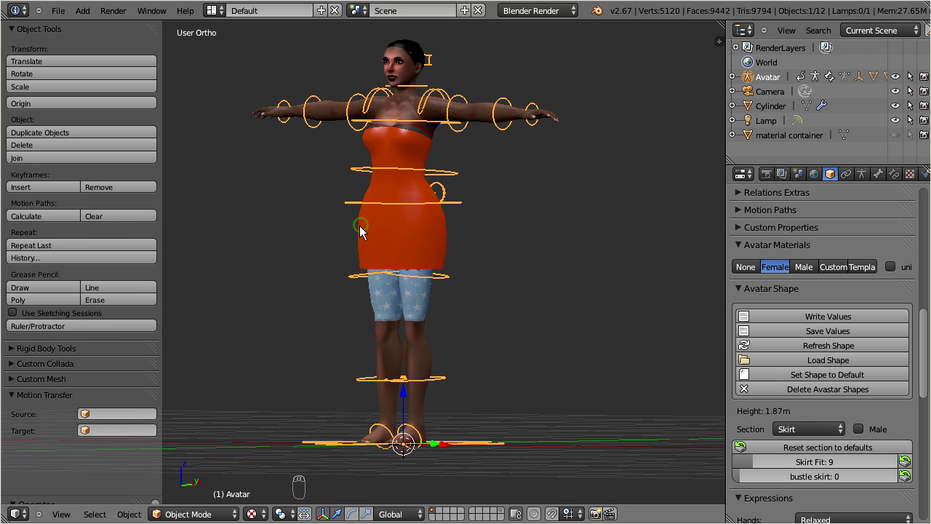
- Apply the dress Cylinder's Shrinkwrap modifier to bake the fitted shape into the mesh
{"action": "right_click", "coordinate": [435, 234]}
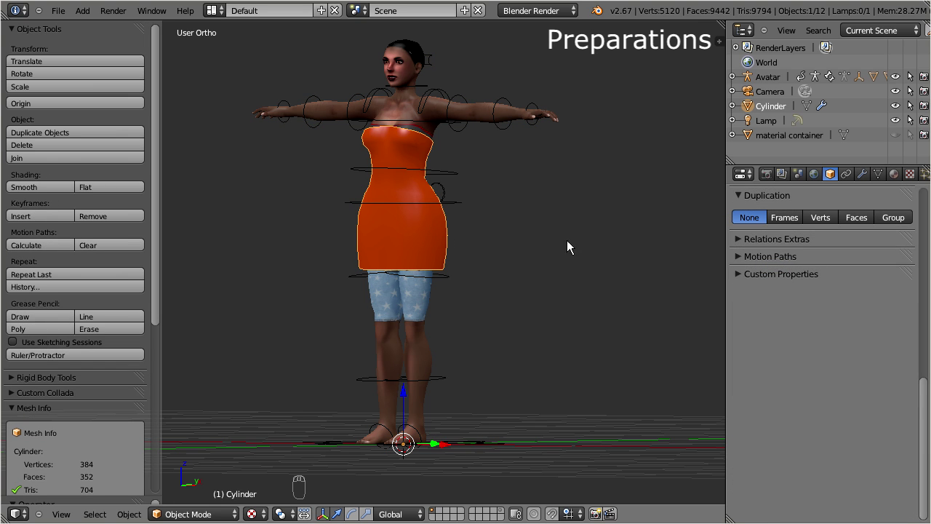
{"action": "left_click", "coordinate": [864, 174]}
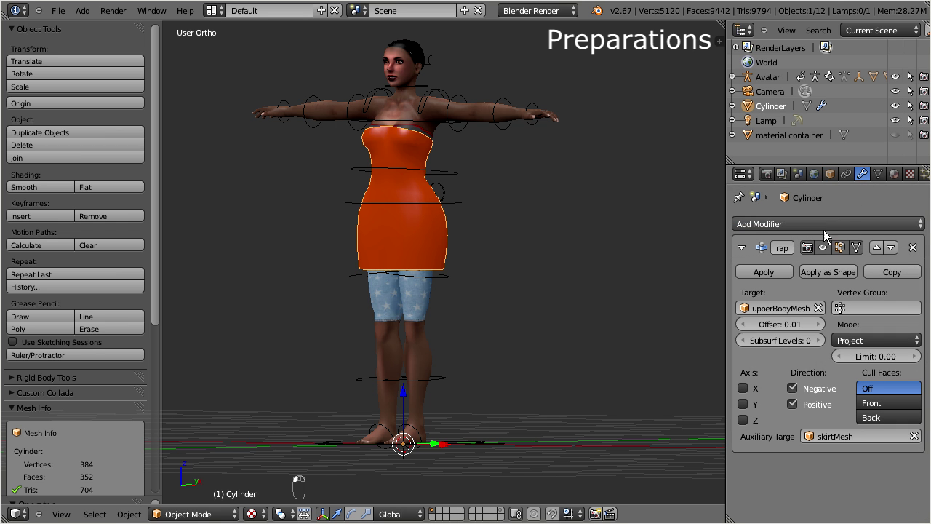
{"action": "left_click_drag", "start_coordinate": [726, 256], "coordinate": [676, 260]}
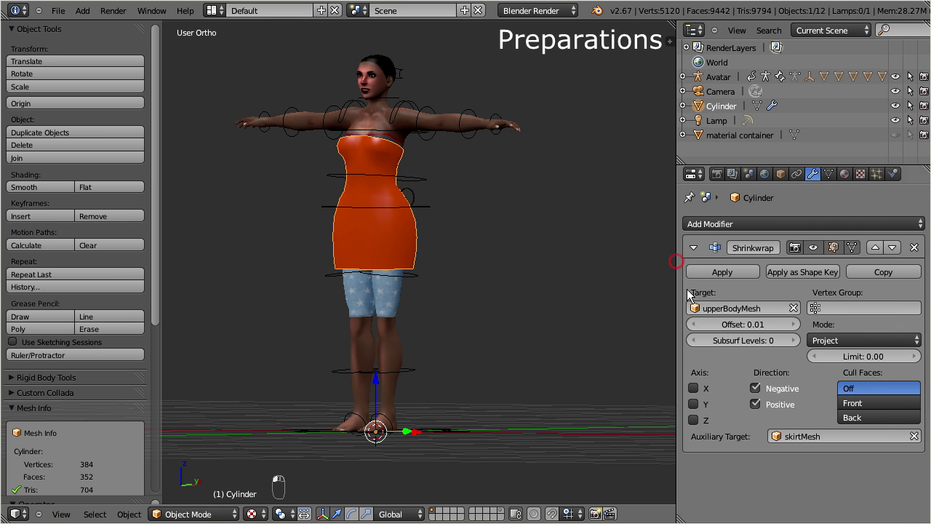
{"action": "left_click", "coordinate": [753, 272]}
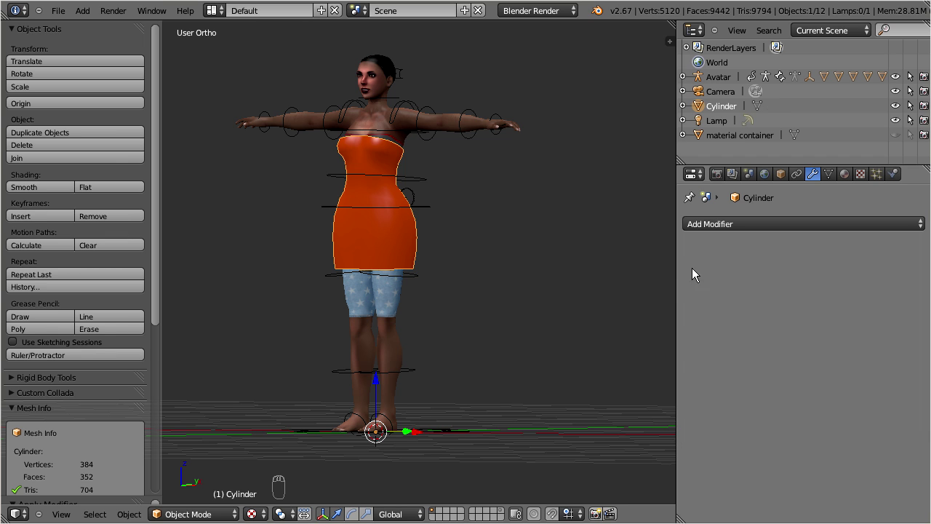
{"action": "left_click_drag", "start_coordinate": [676, 266], "coordinate": [723, 269]}
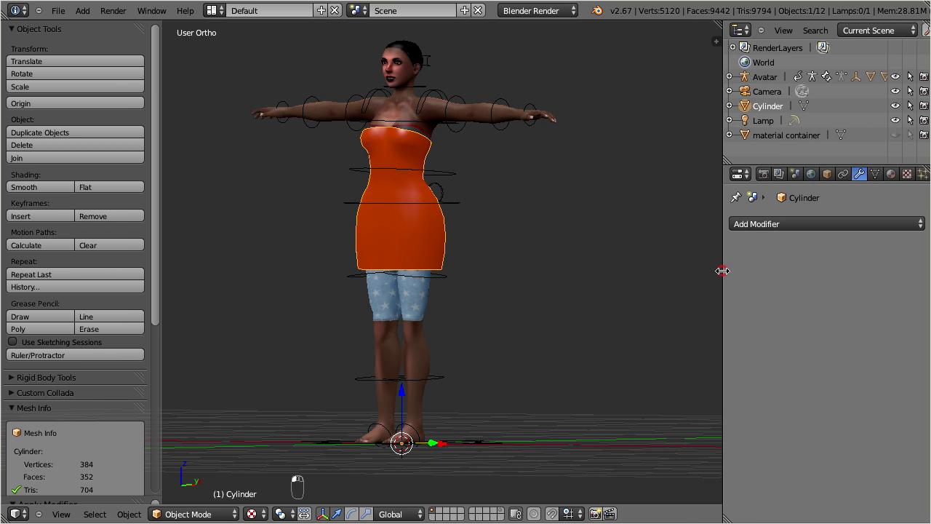
- Rename the Cylinder object to 'Dress' in the Outliner
{"action": "double_click", "coordinate": [768, 106]}
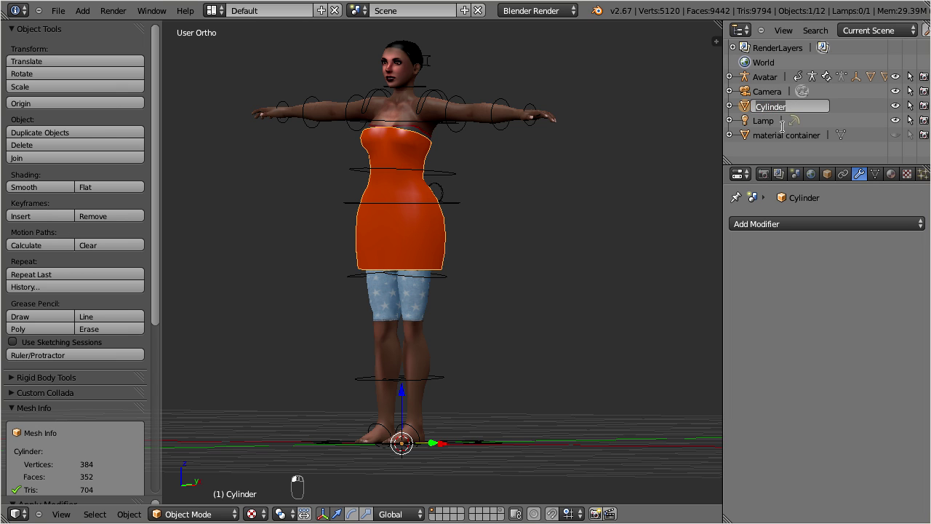
{"action": "type", "text": "Dress"}
{"action": "key", "text": "Return"}
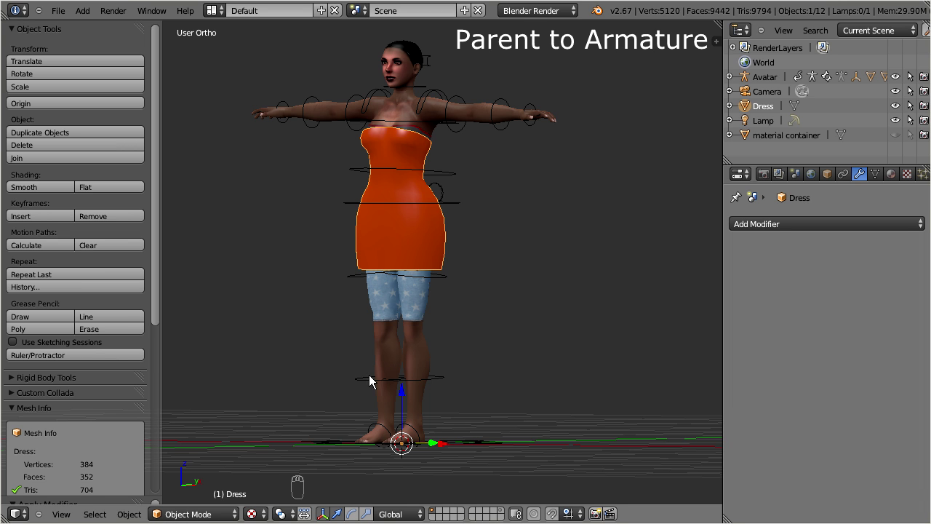
- Add the Avatar armature to the Dress selection and expand the Custom Mesh rigging tools
{"action": "right_click", "coordinate": [455, 202], "text": "shift"}
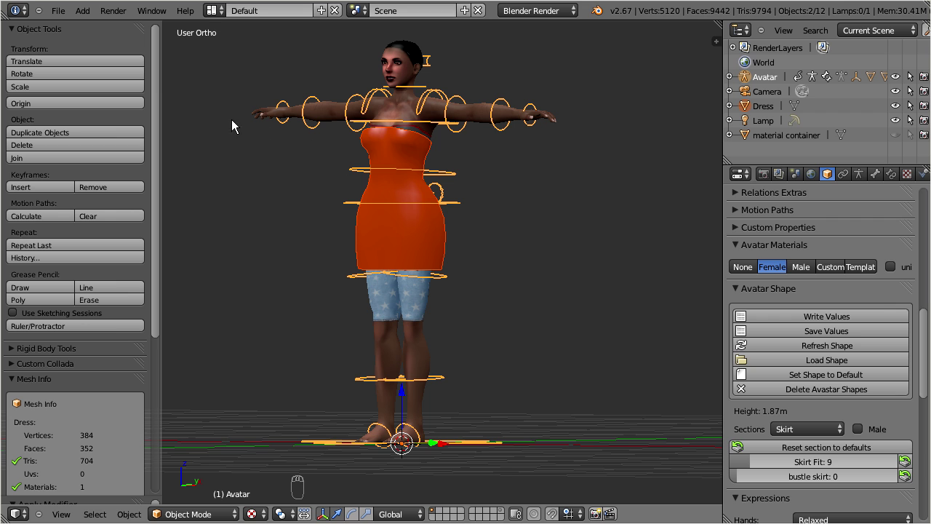
{"action": "left_click_drag", "start_coordinate": [153, 87], "coordinate": [156, 270]}
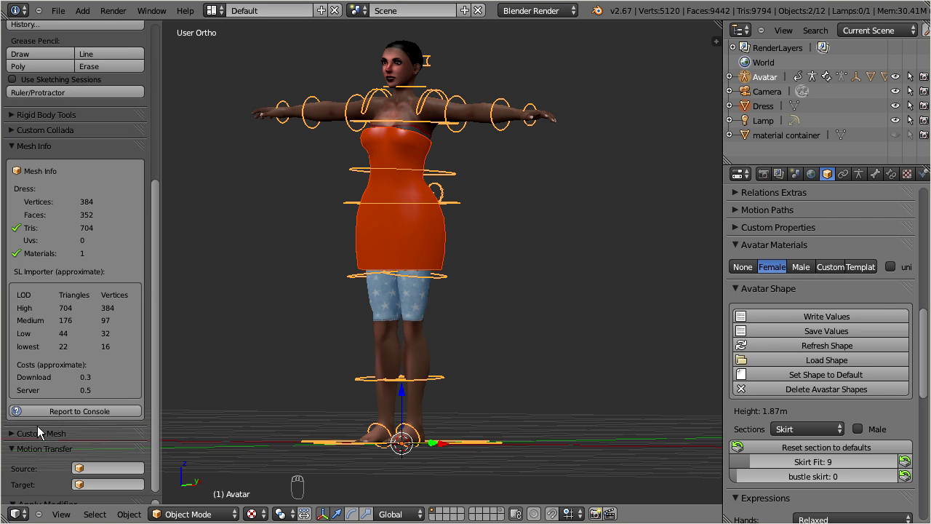
{"action": "left_click", "coordinate": [11, 433]}
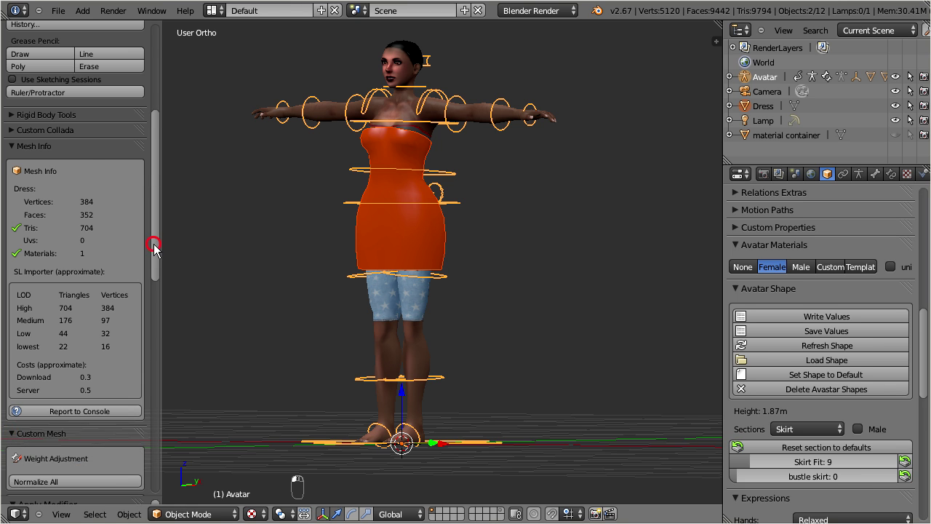
{"action": "left_click_drag", "start_coordinate": [152, 241], "coordinate": [147, 402]}
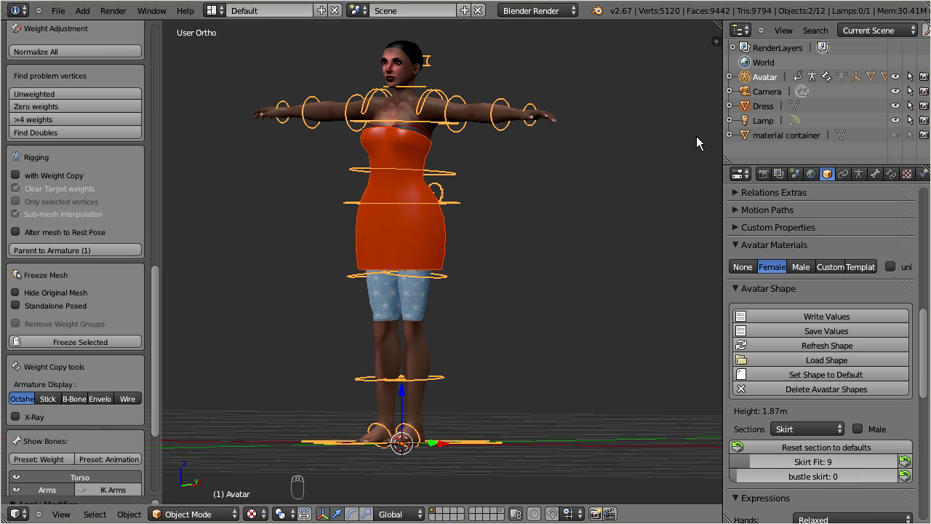
- Show the Avatar's skirtMesh and hide lowerBodyMesh, headMesh and both eyeball meshes
{"action": "left_click_drag", "start_coordinate": [756, 165], "coordinate": [774, 357]}
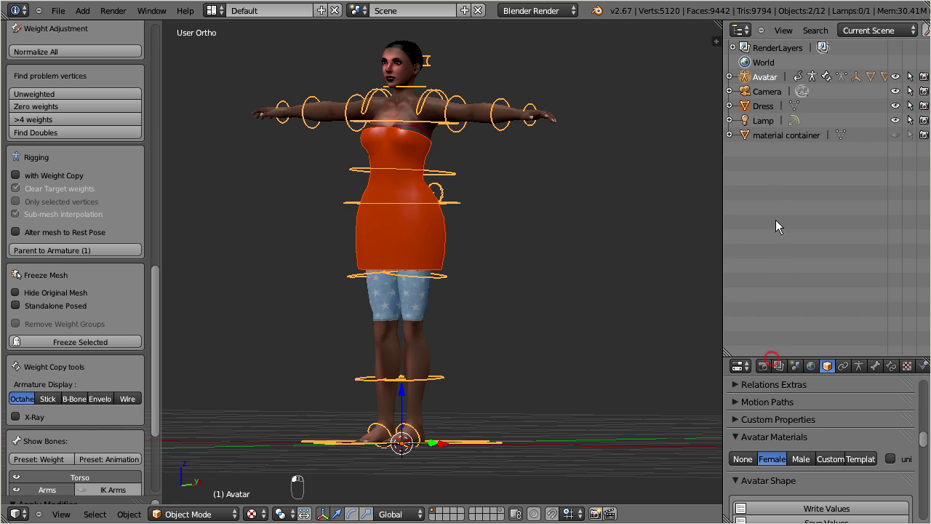
{"action": "left_click", "coordinate": [730, 77]}
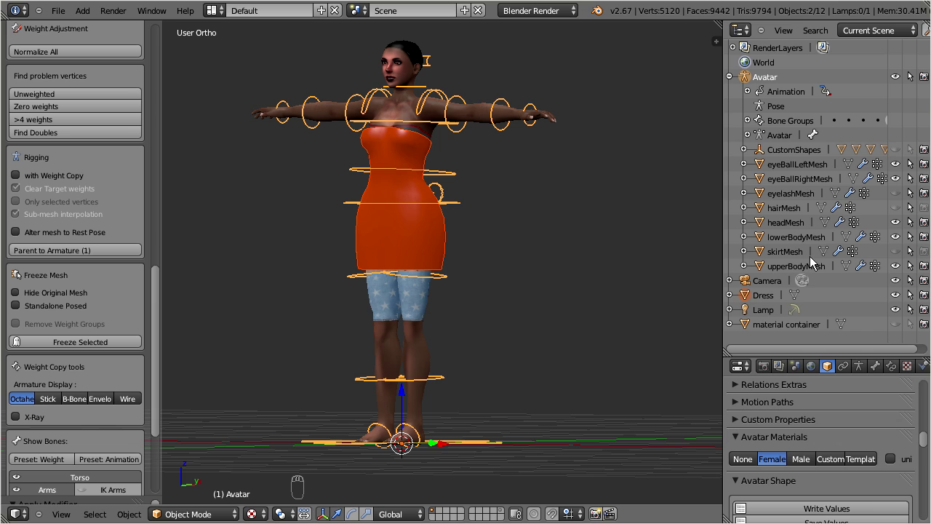
{"action": "left_click", "coordinate": [897, 251]}
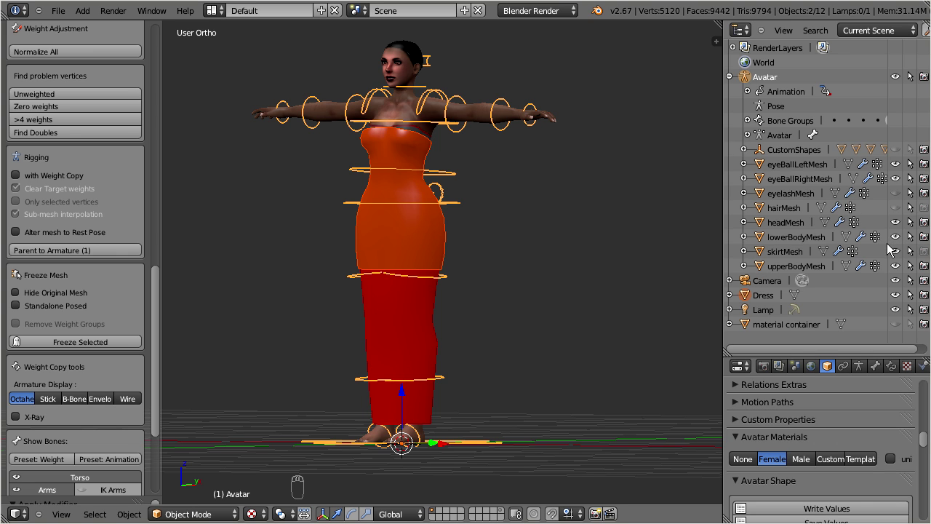
{"action": "left_click", "coordinate": [895, 237]}
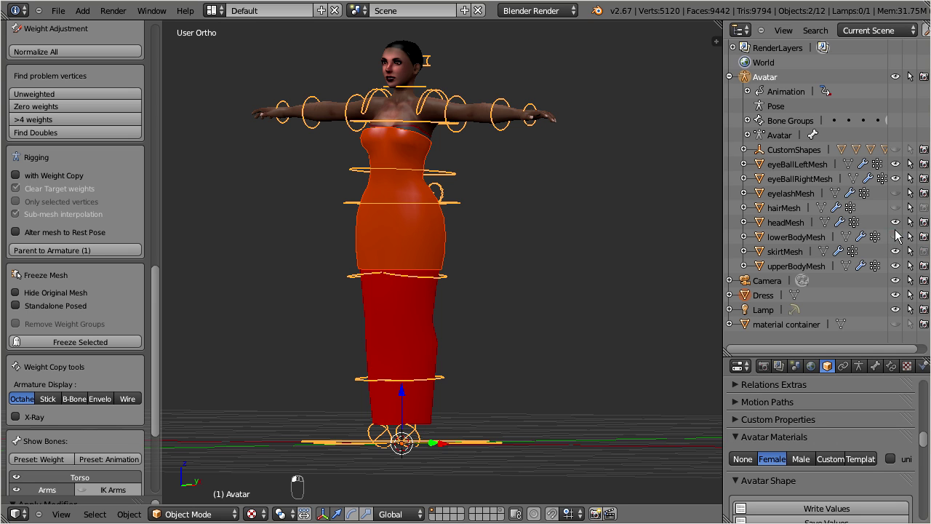
{"action": "left_click", "coordinate": [895, 223]}
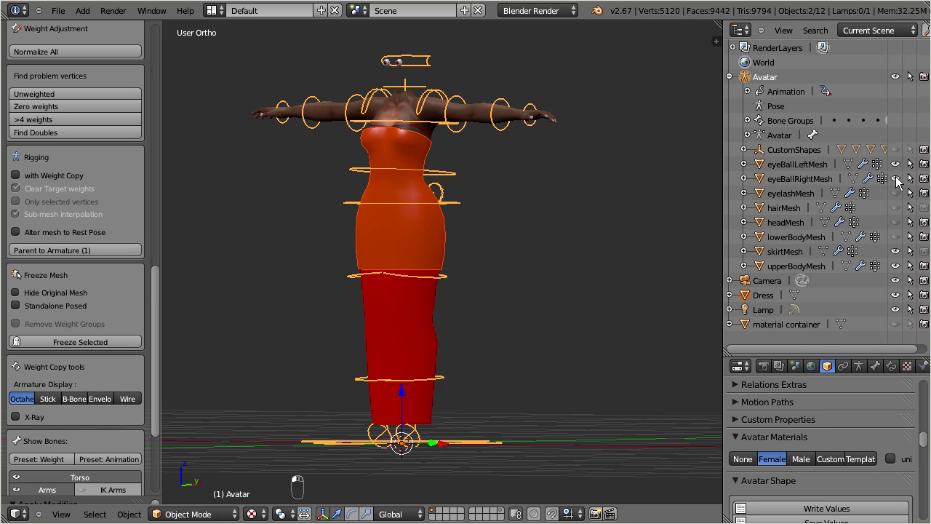
{"action": "left_click", "coordinate": [894, 179]}
{"action": "left_click", "coordinate": [895, 164]}
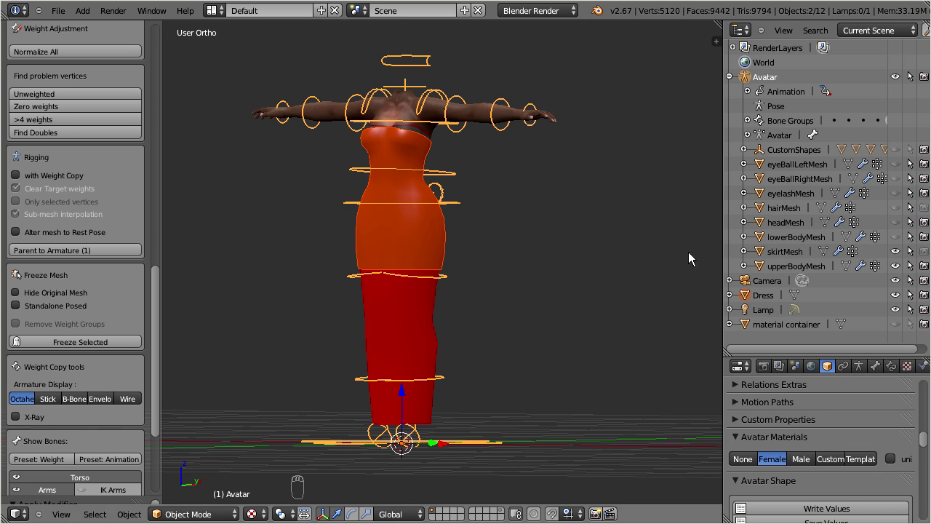
- Parent the Dress to the Avatar armature with 'with Weight Copy' enabled
{"action": "right_click", "coordinate": [407, 230]}
{"action": "right_click", "coordinate": [449, 200]}
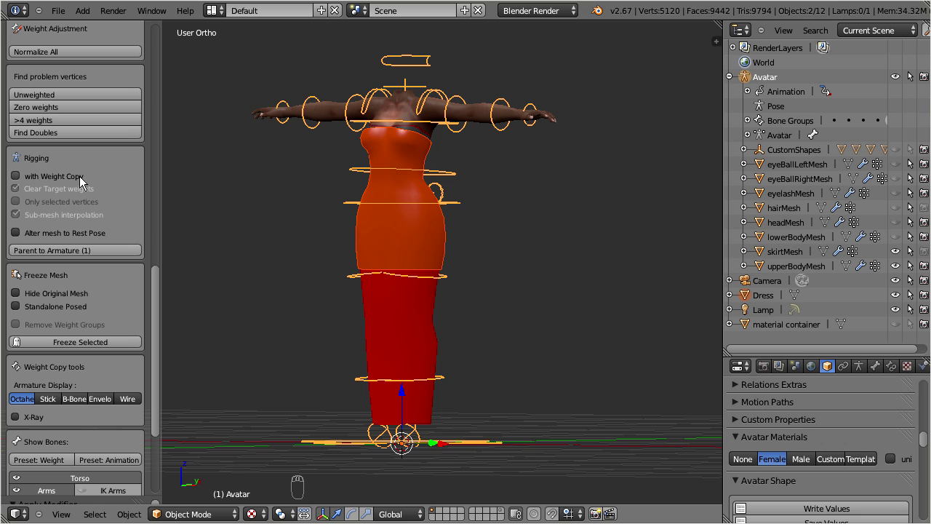
{"action": "left_click", "coordinate": [15, 177]}
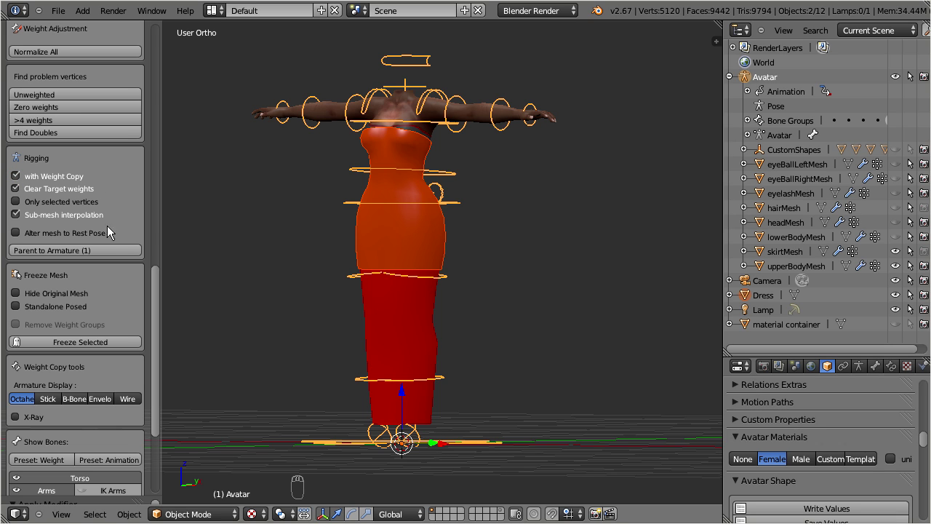
{"action": "left_click", "coordinate": [112, 250]}
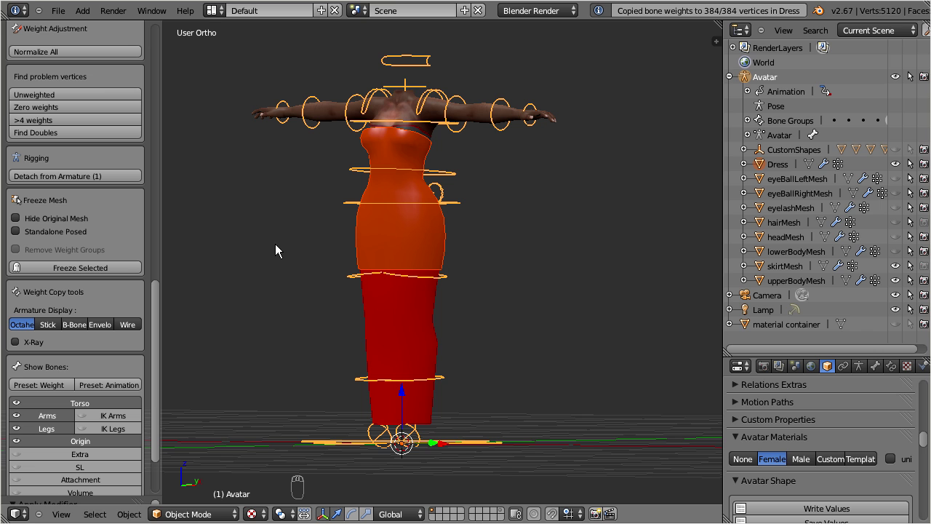
- Unhide both eyeballs, the head and lower body meshes, and hide skirtMesh to reveal the shorts
{"action": "scroll", "coordinate": [421, 237], "scroll_direction": "up", "scroll_amount": 2}
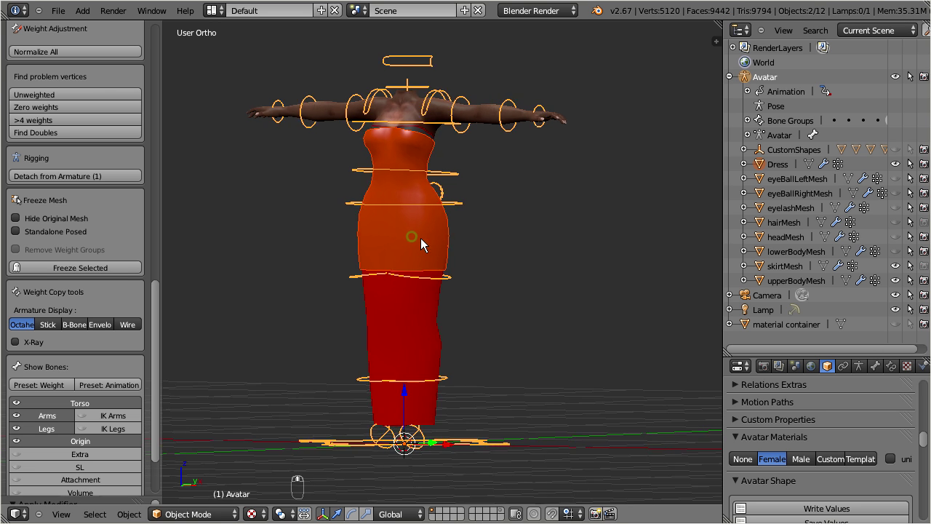
{"action": "middle_click_drag", "start_coordinate": [445, 238], "coordinate": [510, 240]}
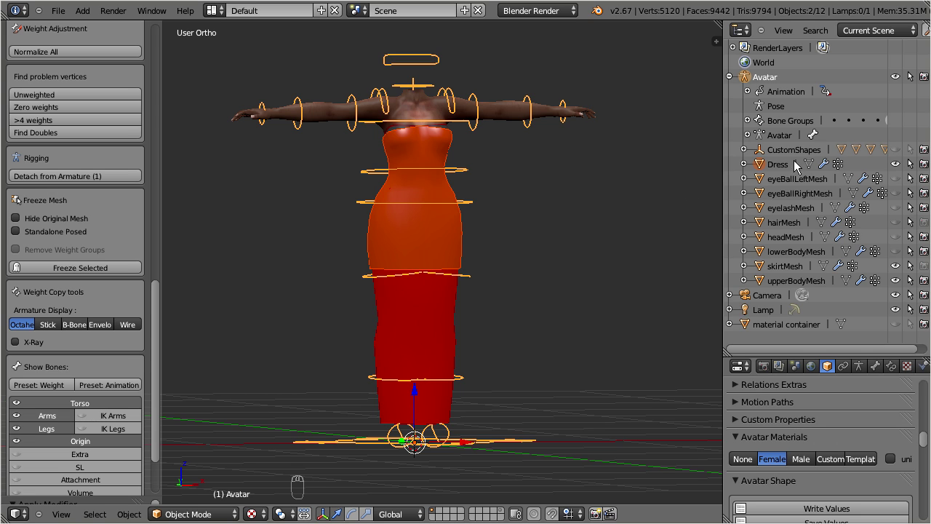
{"action": "left_click", "coordinate": [894, 177]}
{"action": "left_click", "coordinate": [894, 193]}
{"action": "left_click", "coordinate": [898, 237]}
{"action": "left_click", "coordinate": [896, 252]}
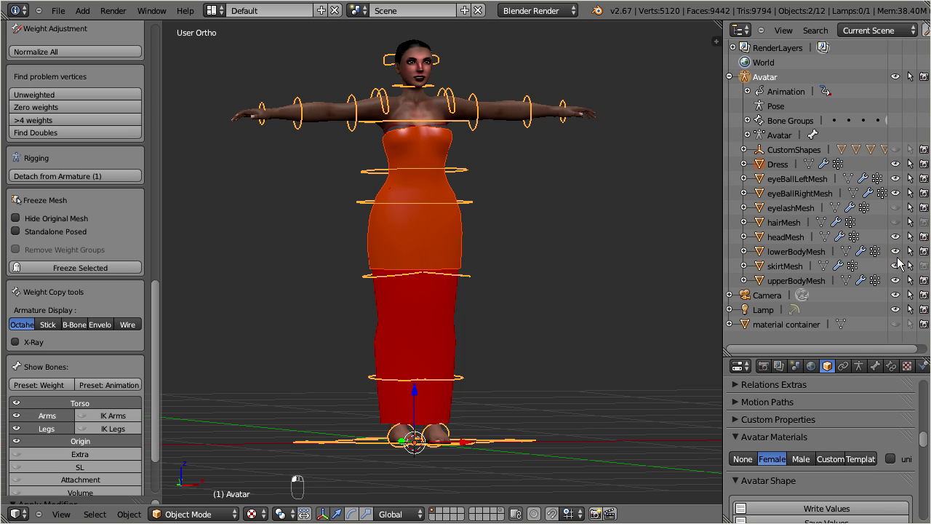
{"action": "left_click", "coordinate": [896, 266]}
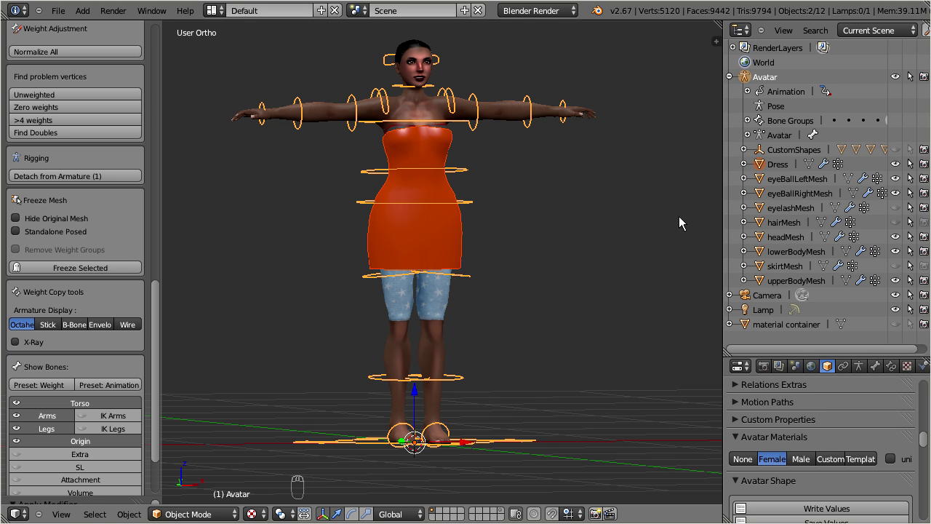
- Zoom in and move the Avatar armature with G to test the dress binding
{"action": "scroll", "coordinate": [650, 208], "scroll_direction": "up", "scroll_amount": 1}
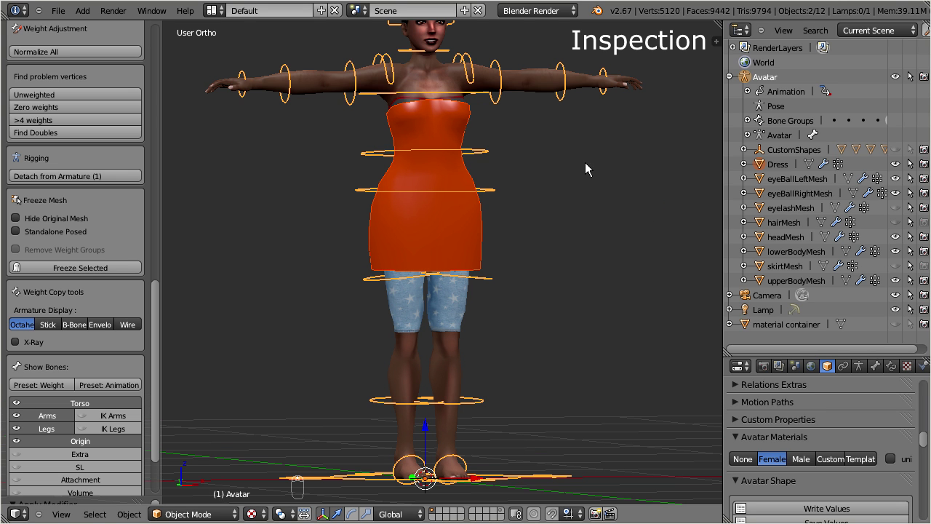
{"action": "scroll", "coordinate": [585, 164], "scroll_direction": "up", "scroll_amount": 1}
{"action": "middle_click_drag", "start_coordinate": [584, 170], "coordinate": [584, 185], "text": "shift"}
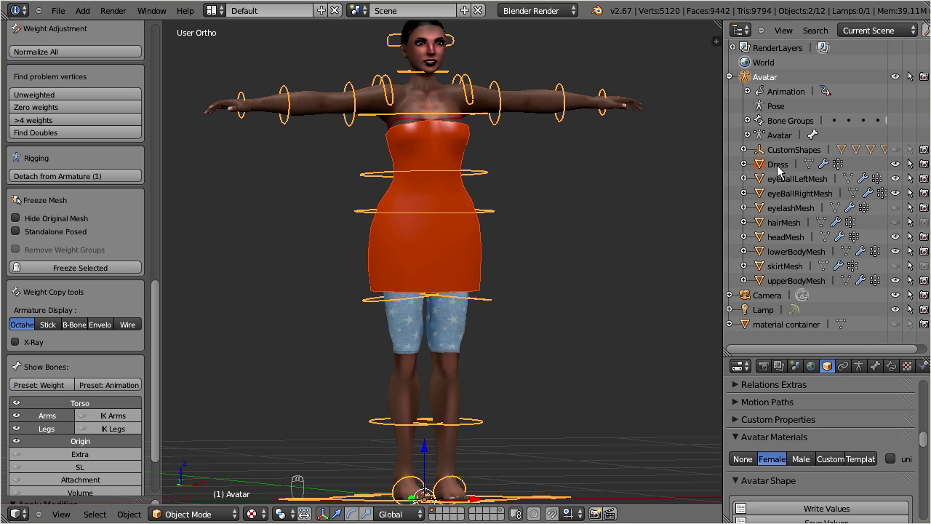
{"action": "right_click", "coordinate": [484, 169]}
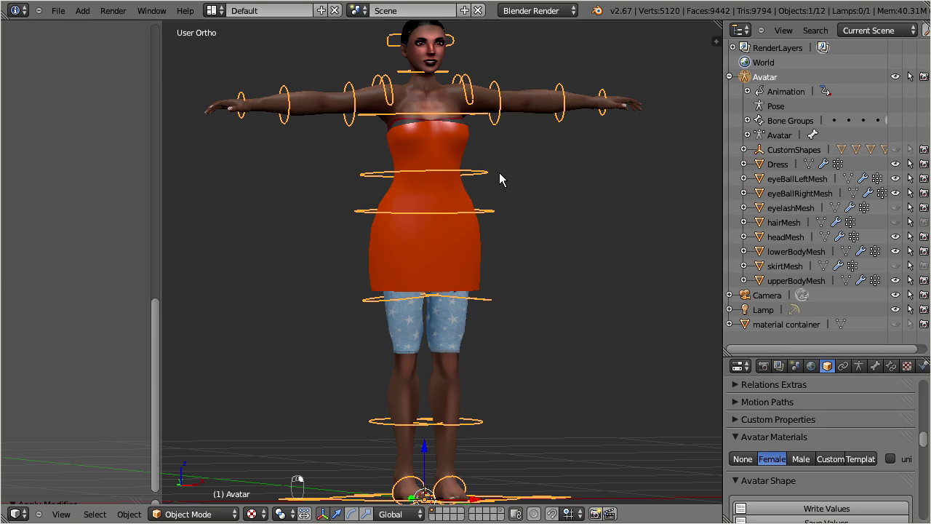
{"action": "key", "text": "g"}
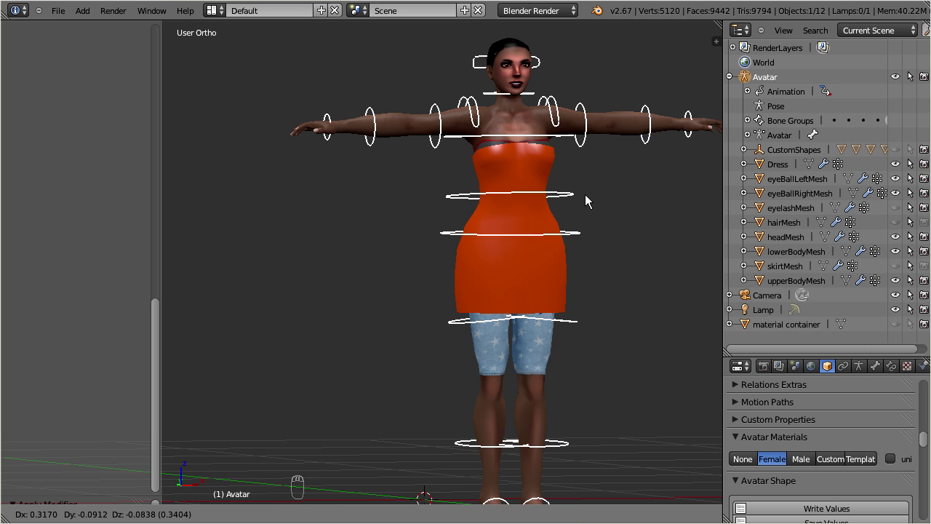
{"action": "left_click", "coordinate": [507, 191]}
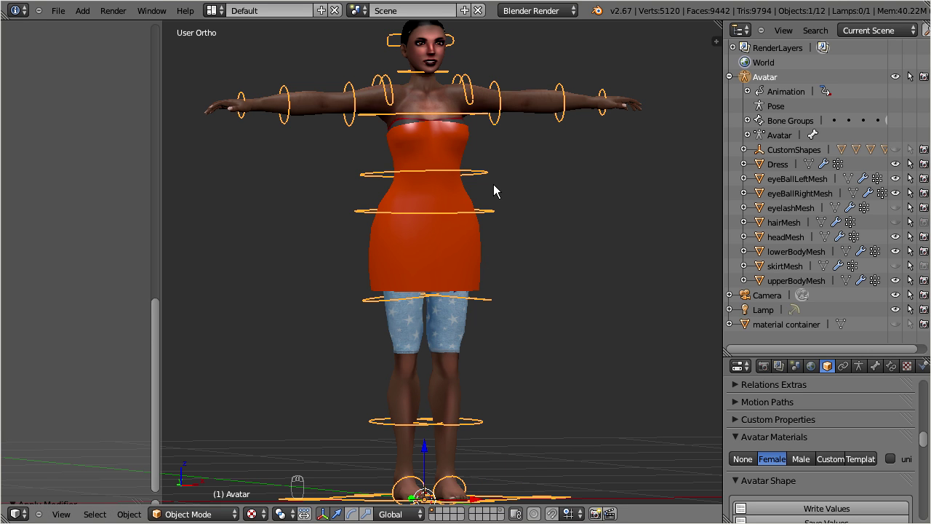
- Select the Dress and resize the Properties and side panels to read its Armature modifier
{"action": "right_click", "coordinate": [473, 228]}
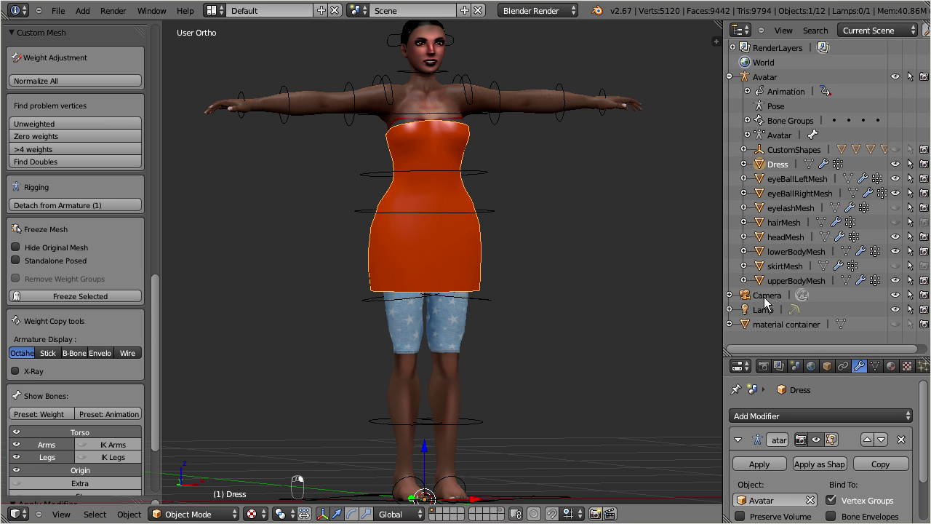
{"action": "left_click_drag", "start_coordinate": [801, 357], "coordinate": [796, 198]}
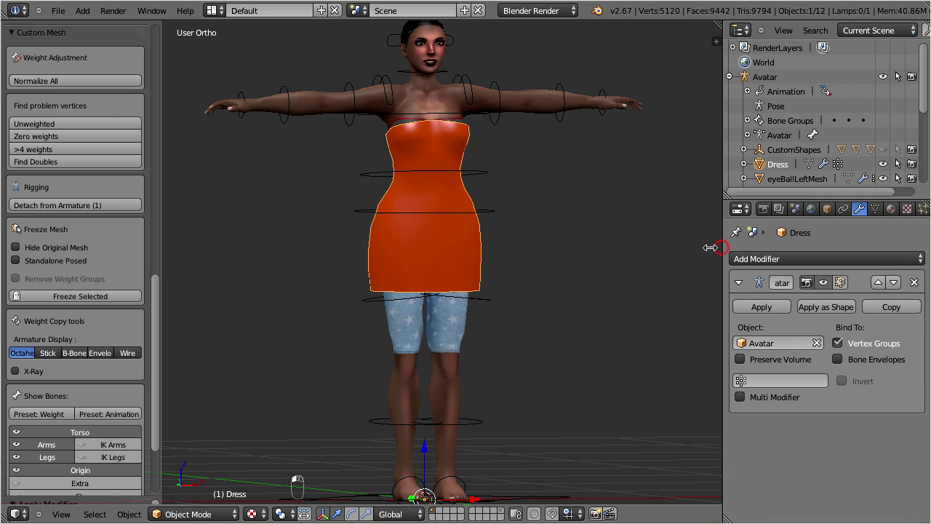
{"action": "left_click_drag", "start_coordinate": [710, 247], "coordinate": [667, 249]}
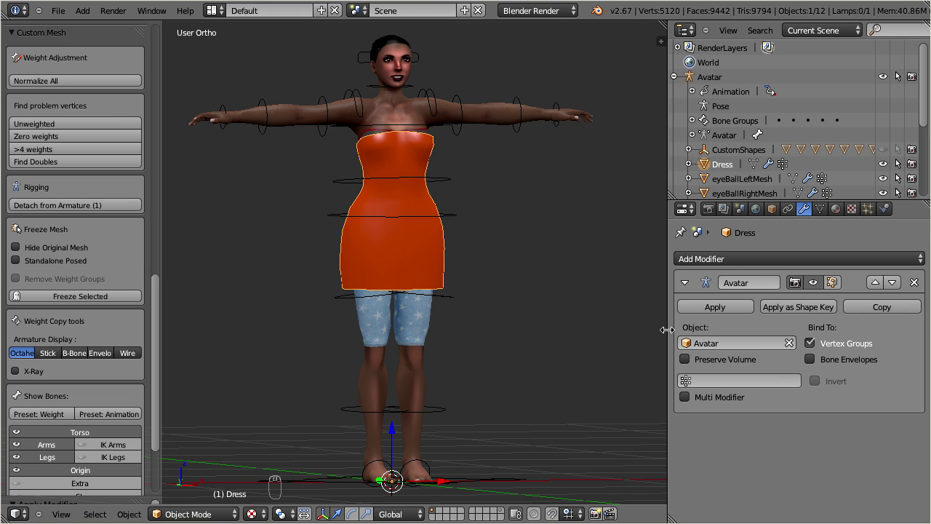
{"action": "left_click_drag", "start_coordinate": [668, 329], "coordinate": [729, 327]}
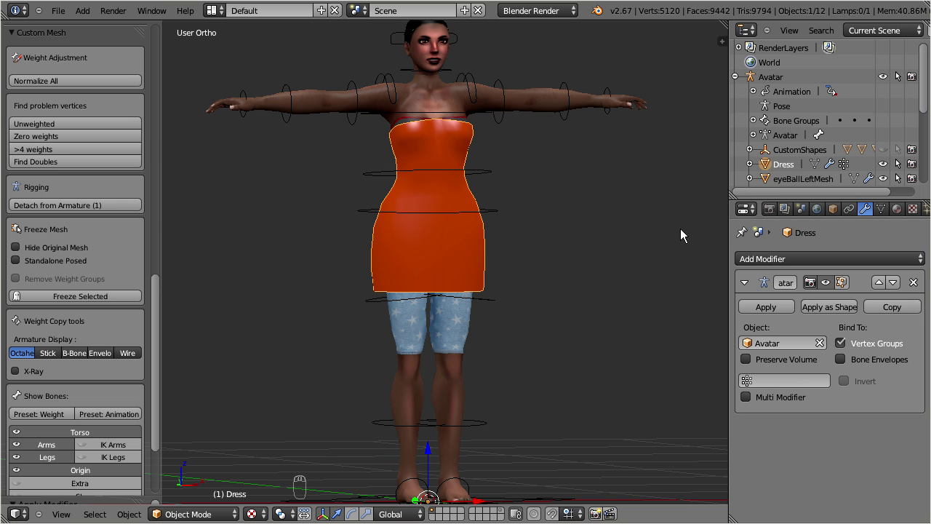
- Show the Dress's Object Data tab and lengthen its Vertex Groups list
{"action": "left_click", "coordinate": [880, 209]}
{"action": "left_click_drag", "start_coordinate": [926, 269], "coordinate": [926, 348]}
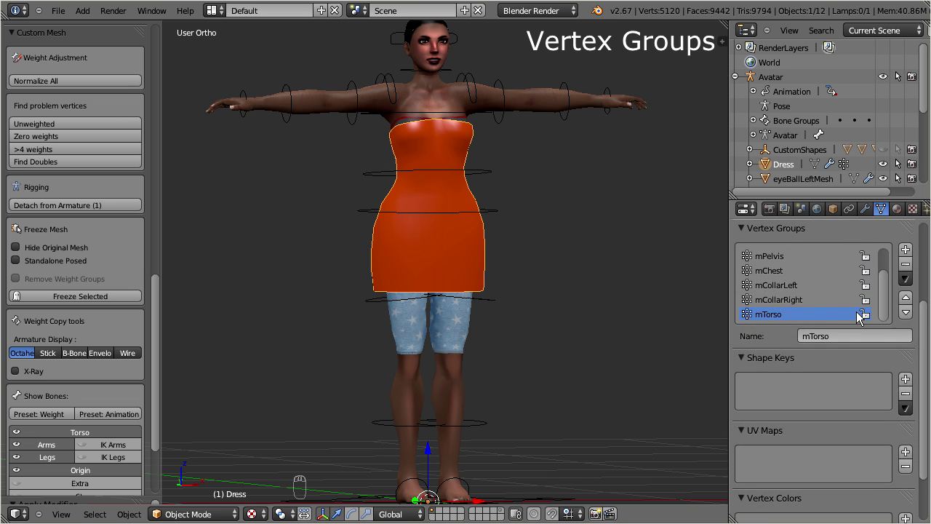
{"action": "left_click_drag", "start_coordinate": [818, 277], "coordinate": [829, 306]}
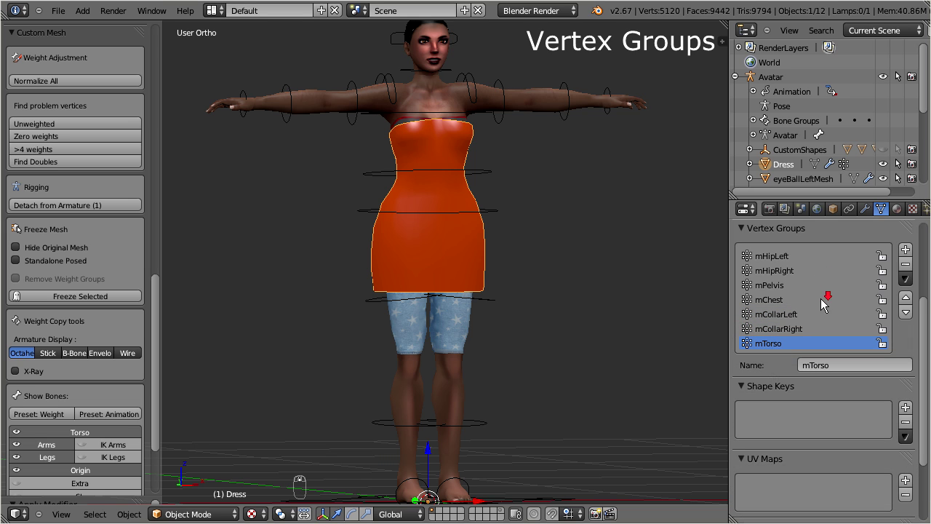
- Step through vertex groups mCollarRight, mCollarLeft, mChest, mPelvis, mHipRight and mHipLeft
{"action": "left_click", "coordinate": [799, 328]}
{"action": "left_click", "coordinate": [806, 313]}
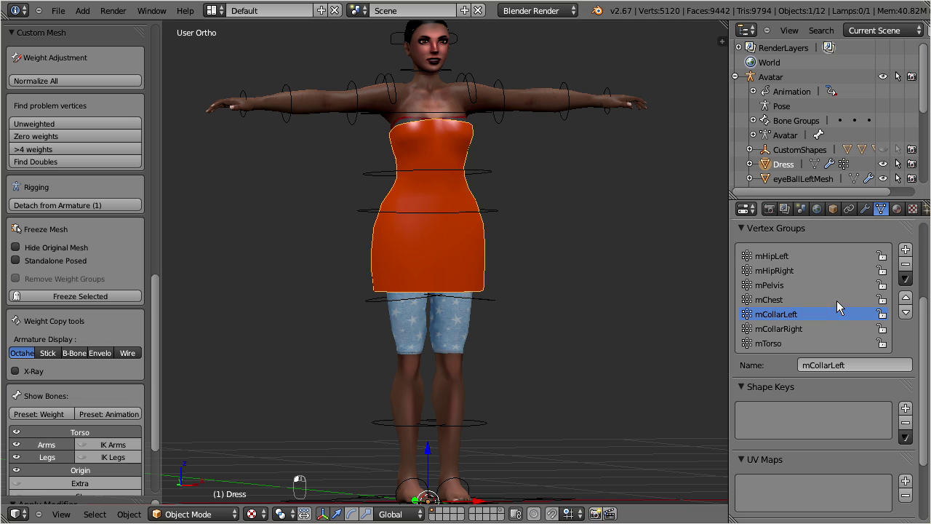
{"action": "left_click", "coordinate": [837, 298]}
{"action": "left_click", "coordinate": [837, 285]}
{"action": "left_click", "coordinate": [847, 270]}
{"action": "left_click", "coordinate": [847, 256]}
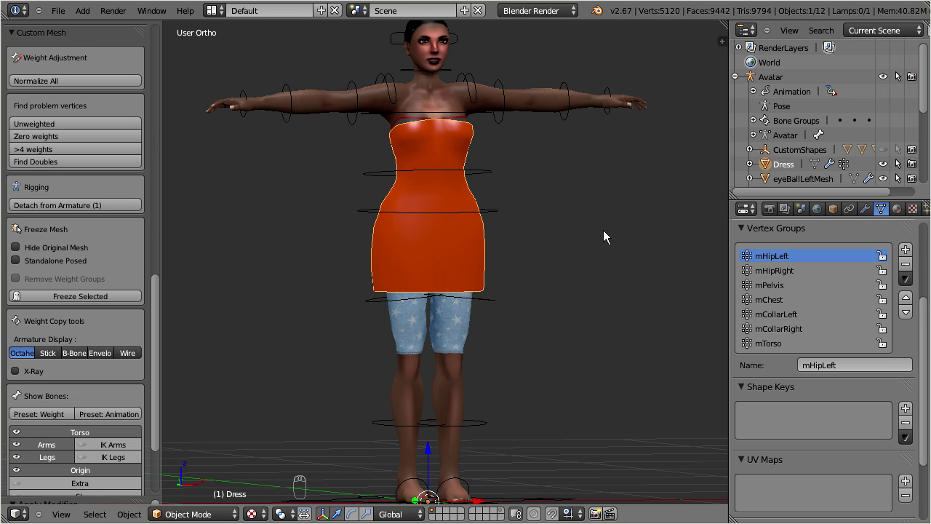
- Select the Avatar armature and switch it into Pose Mode
{"action": "right_click", "coordinate": [492, 172]}
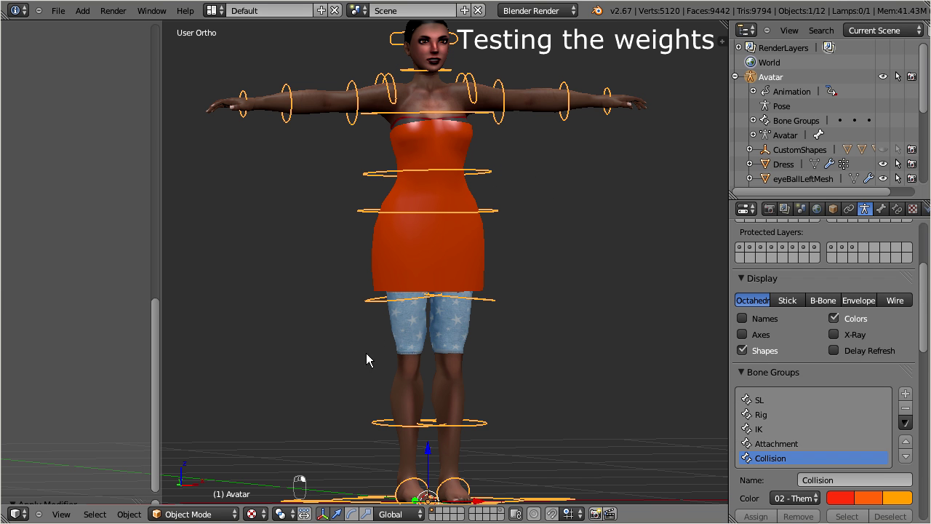
{"action": "left_click", "coordinate": [225, 513]}
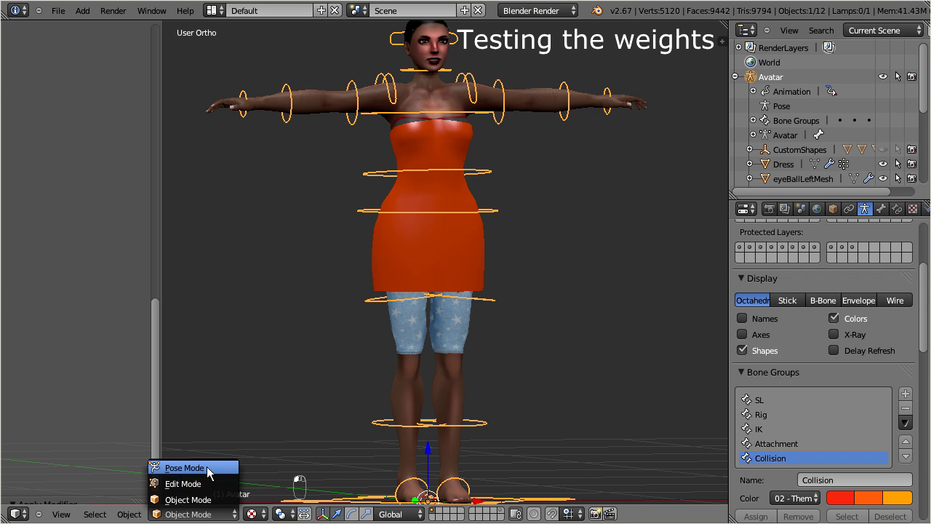
{"action": "left_click", "coordinate": [208, 468]}
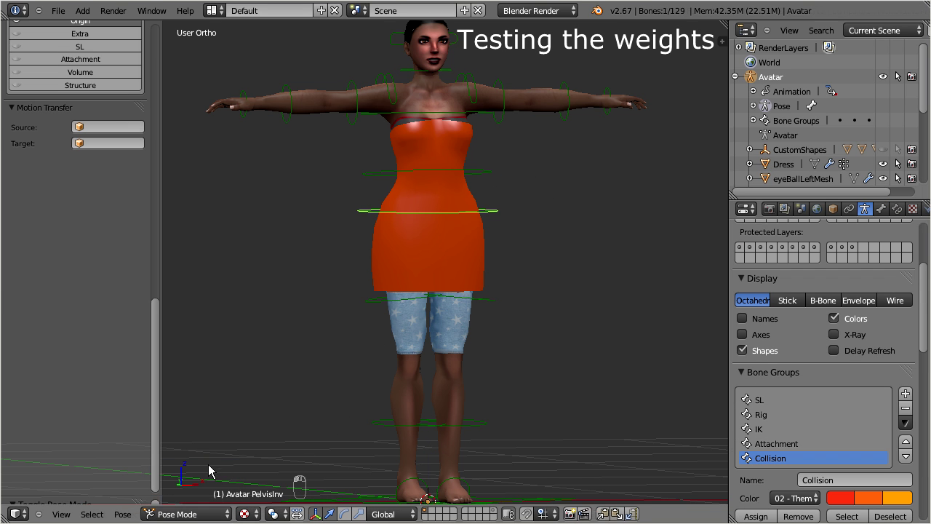
- Test-rotate the Torso and Chest bones from the front view, cancelling both rotations
{"action": "right_click", "coordinate": [486, 172]}
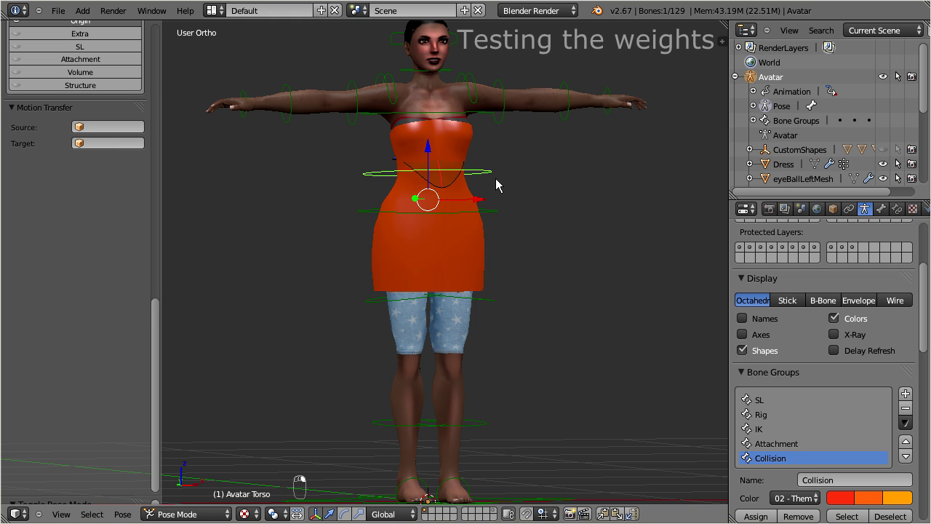
{"action": "key", "text": "KP_1"}
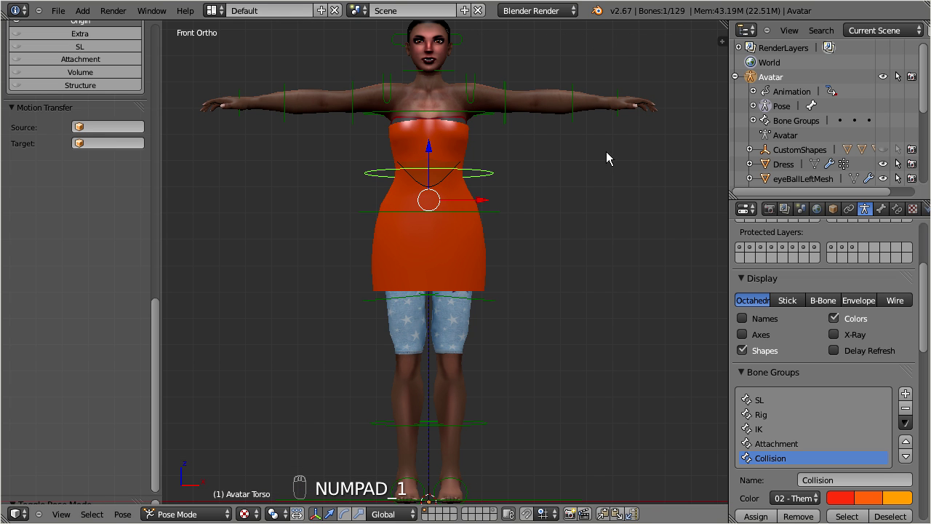
{"action": "key", "text": "r"}
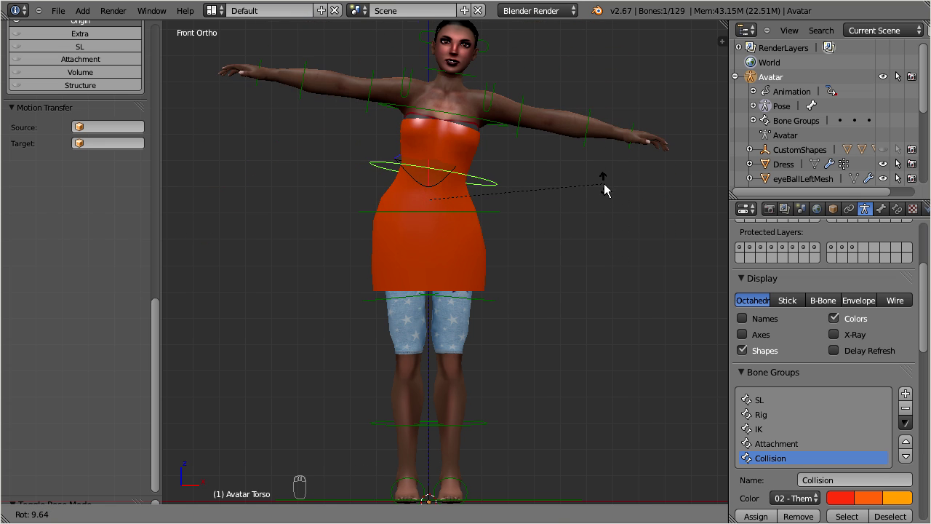
{"action": "right_click", "coordinate": [605, 189]}
{"action": "right_click", "coordinate": [473, 114]}
{"action": "key", "text": "r"}
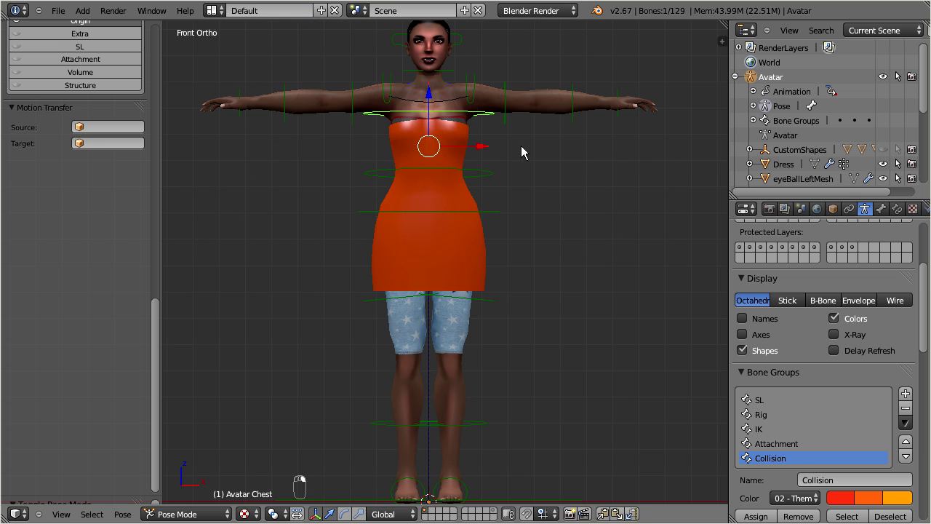
{"action": "right_click", "coordinate": [545, 119]}
- Lift the KneeLeft bone from the right-side view, then frame the bent leg from the front
{"action": "key", "text": "KP_3"}
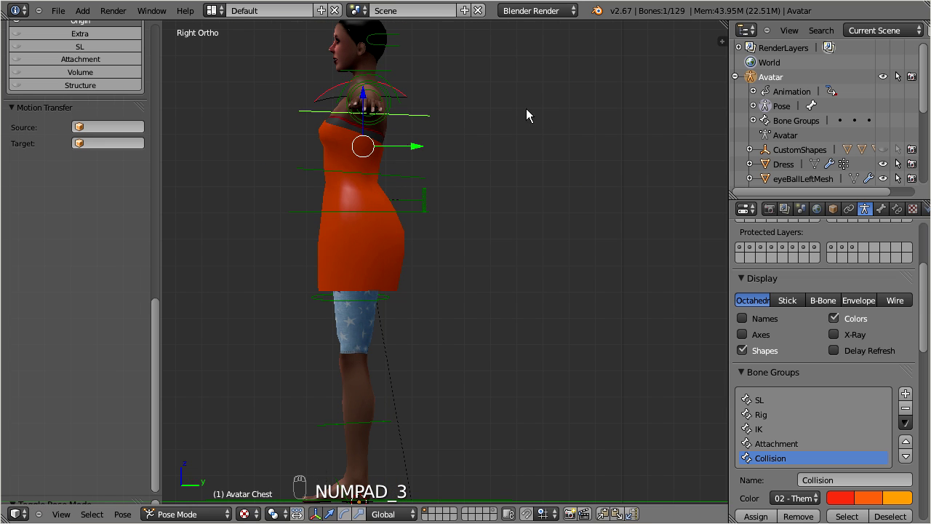
{"action": "right_click", "coordinate": [374, 424]}
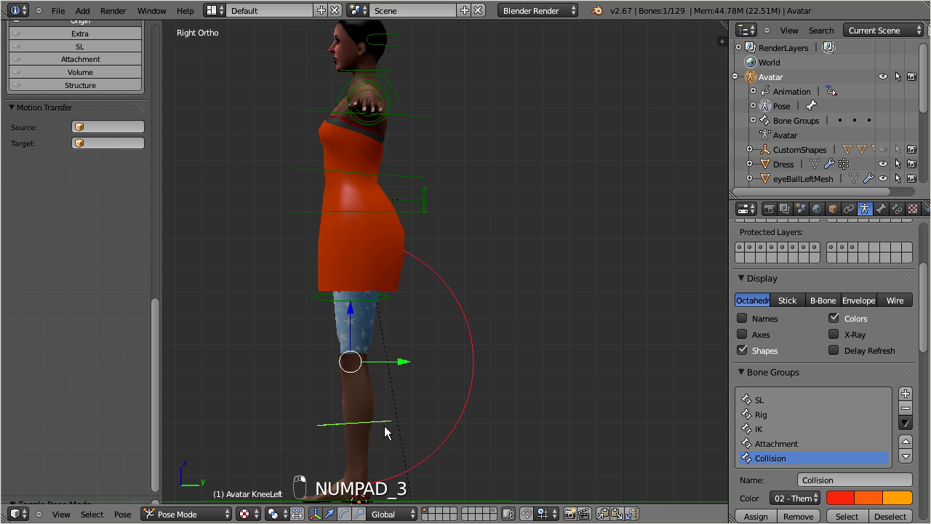
{"action": "key", "text": "g"}
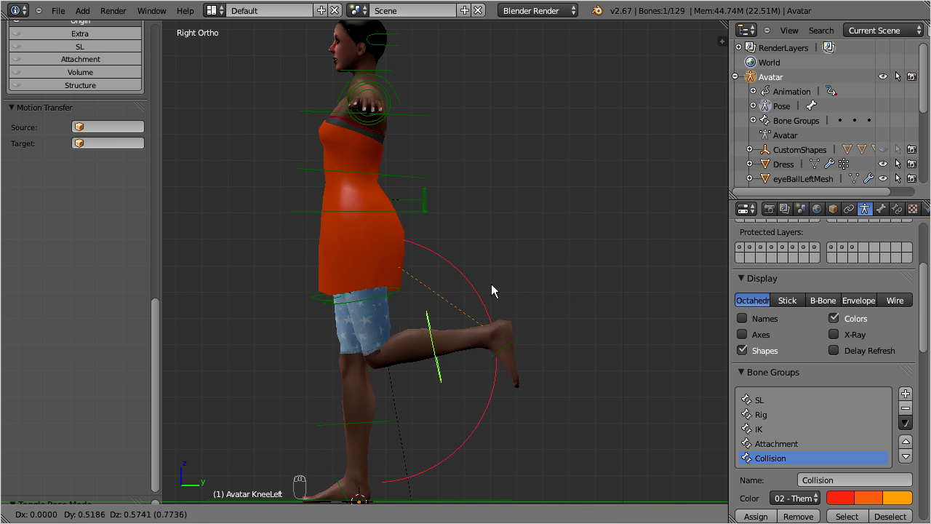
{"action": "left_click", "coordinate": [370, 307]}
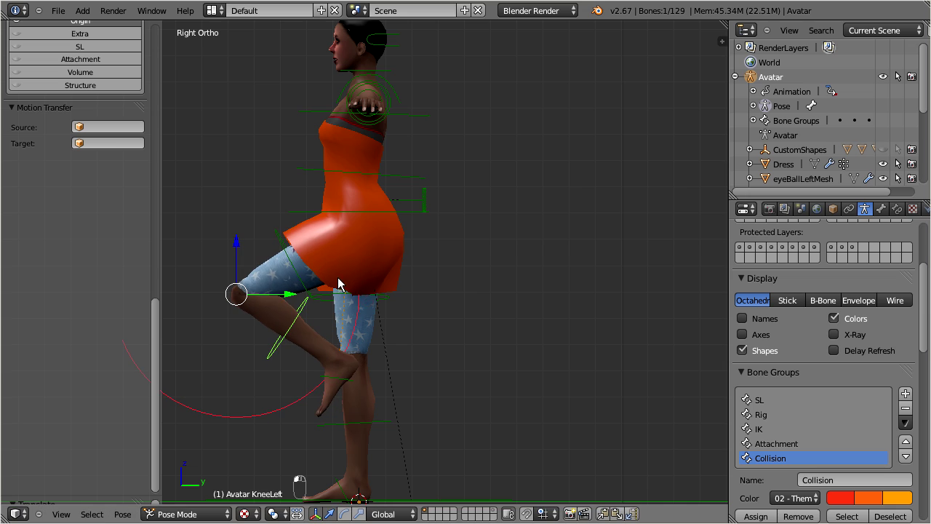
{"action": "middle_click_drag", "start_coordinate": [339, 285], "coordinate": [605, 281]}
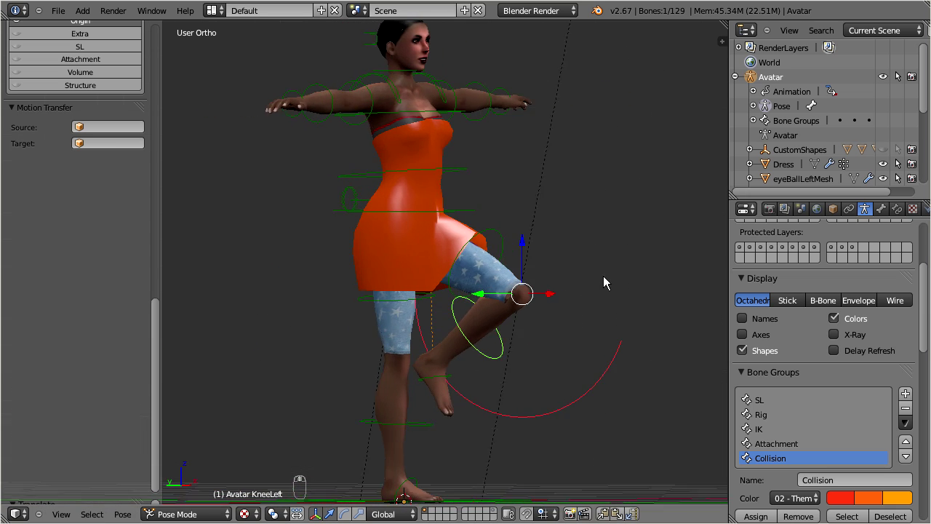
{"action": "scroll", "coordinate": [582, 279], "scroll_direction": "up", "scroll_amount": 3}
{"action": "scroll", "coordinate": [560, 269], "scroll_direction": "up", "scroll_amount": 2}
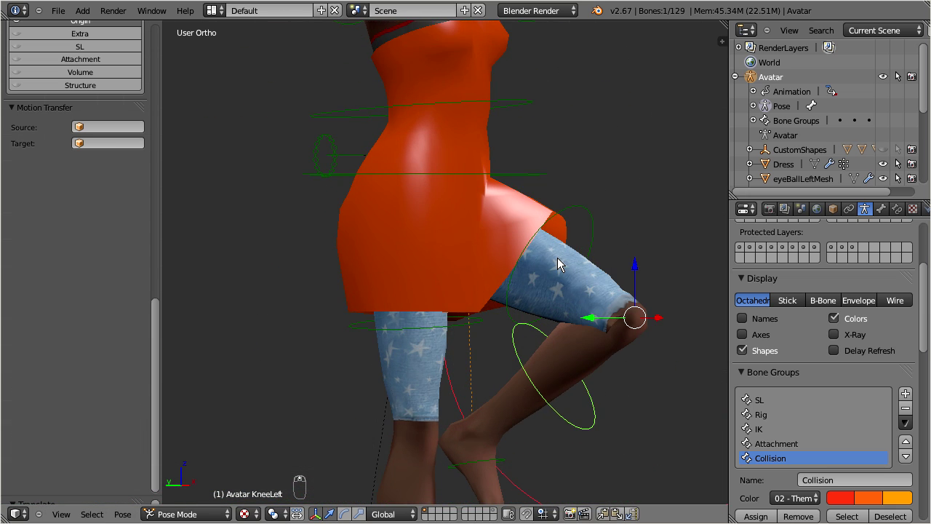
{"action": "middle_click_drag", "start_coordinate": [557, 258], "coordinate": [494, 351], "text": "shift"}
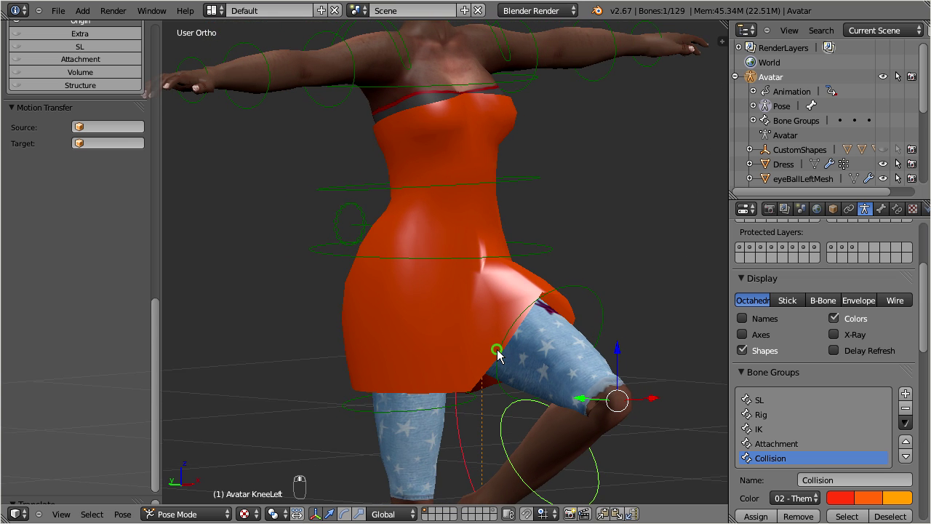
- Switch the viewport to solid shading and put the Dress into Weight Paint mode
{"action": "left_click", "coordinate": [253, 517]}
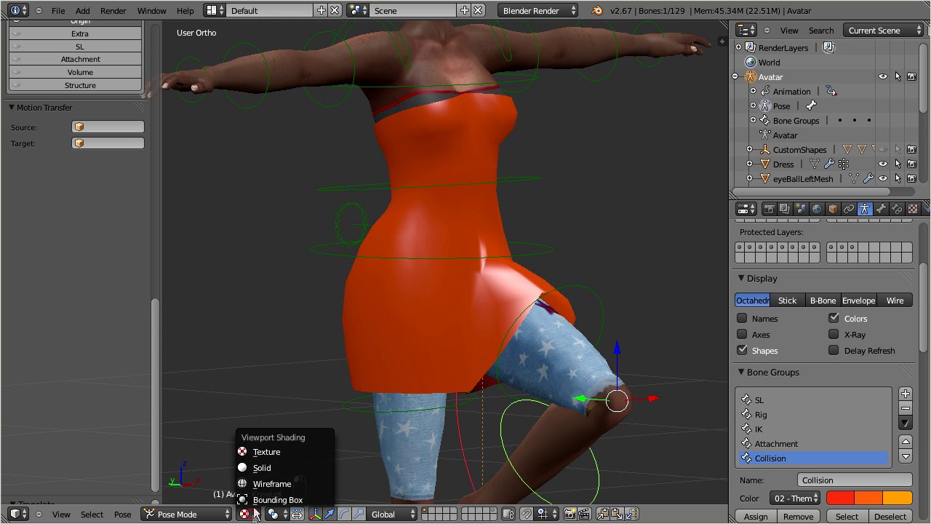
{"action": "left_click", "coordinate": [284, 467]}
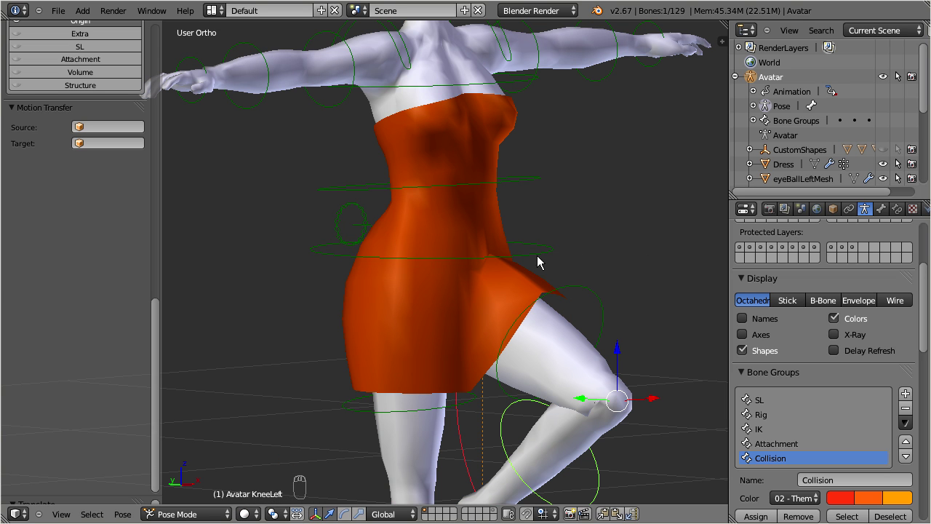
{"action": "left_click", "coordinate": [512, 282]}
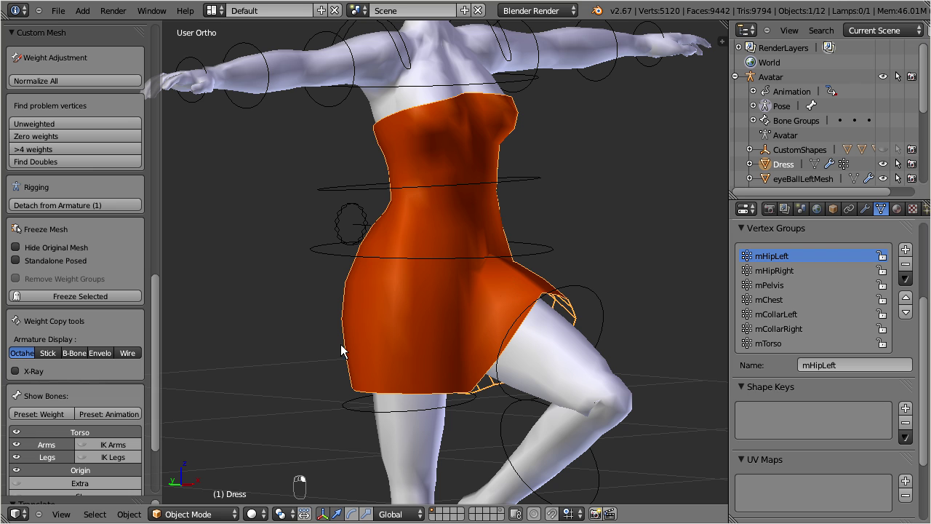
{"action": "left_click", "coordinate": [216, 515]}
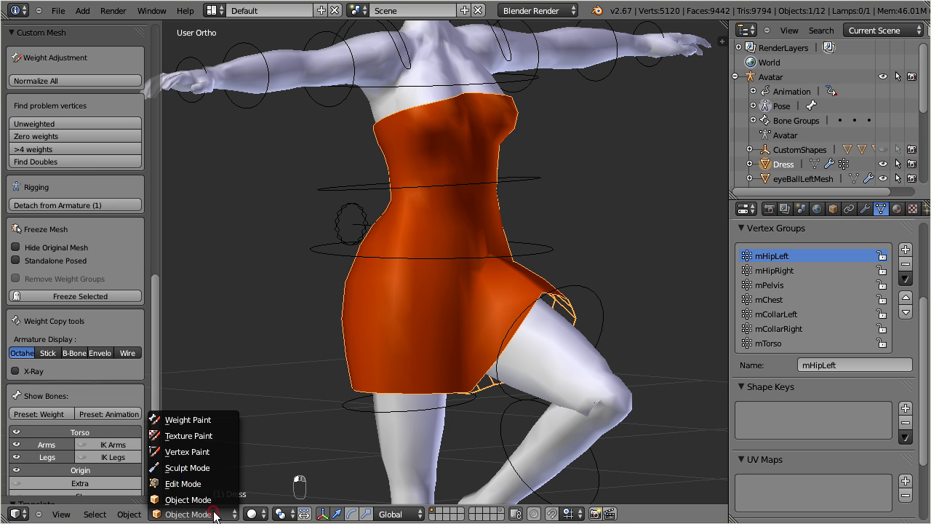
{"action": "left_click", "coordinate": [225, 419]}
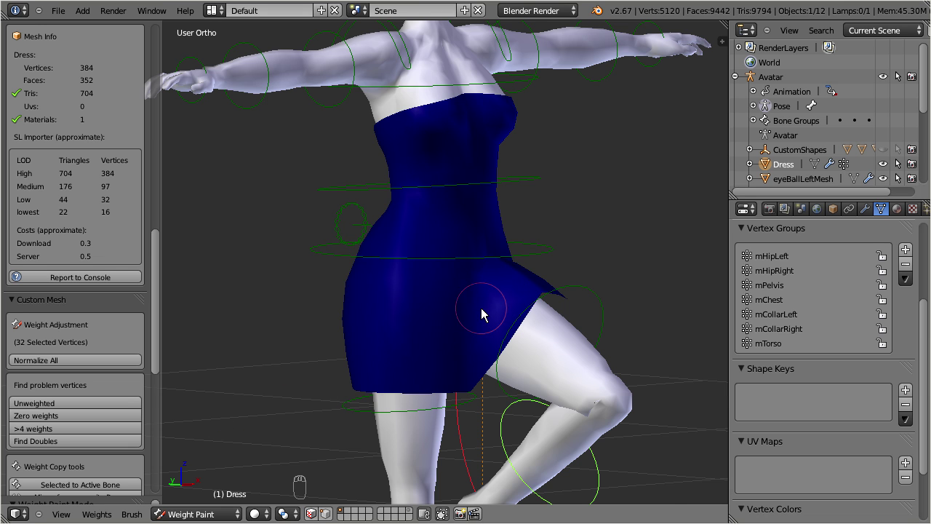
{"action": "scroll", "coordinate": [483, 308], "scroll_direction": "down", "scroll_amount": 2}
{"action": "middle_click_drag", "start_coordinate": [500, 308], "coordinate": [538, 303], "text": "shift"}
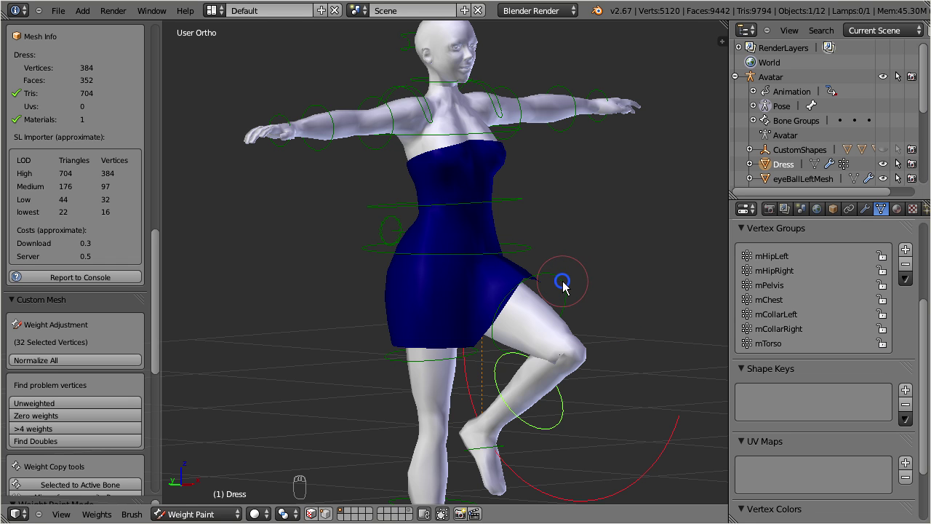
- Select the bent thigh, other leg control, waist ring and chest ring bones in turn
{"action": "right_click", "coordinate": [562, 284]}
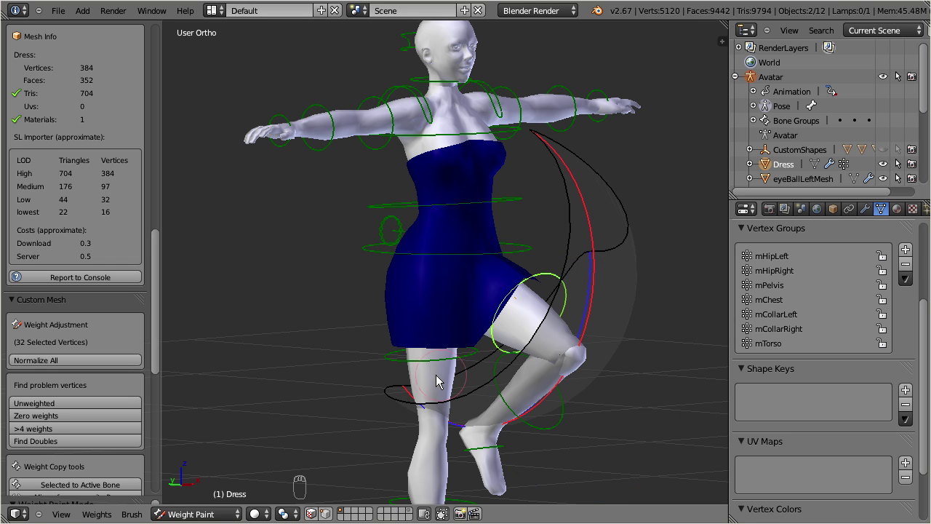
{"action": "right_click", "coordinate": [404, 367]}
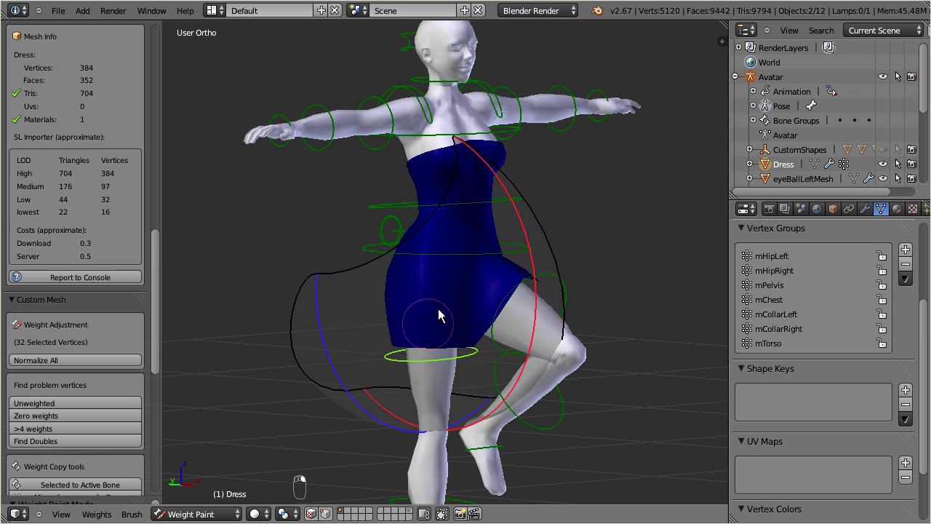
{"action": "right_click", "coordinate": [453, 255]}
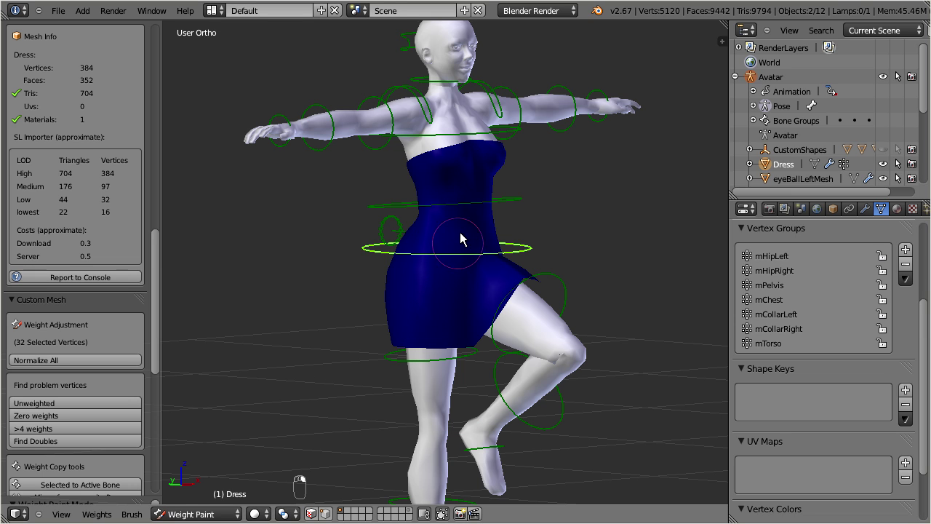
{"action": "right_click", "coordinate": [469, 203]}
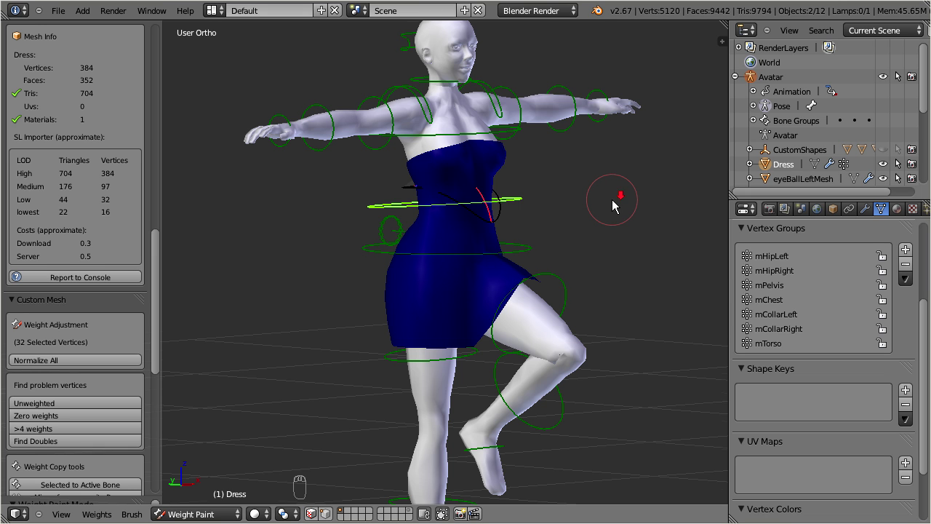
- Apply Preset: Weight from the widened Show Bones panel in the tool shelf
{"action": "scroll", "coordinate": [612, 199], "scroll_direction": "down", "scroll_amount": 3}
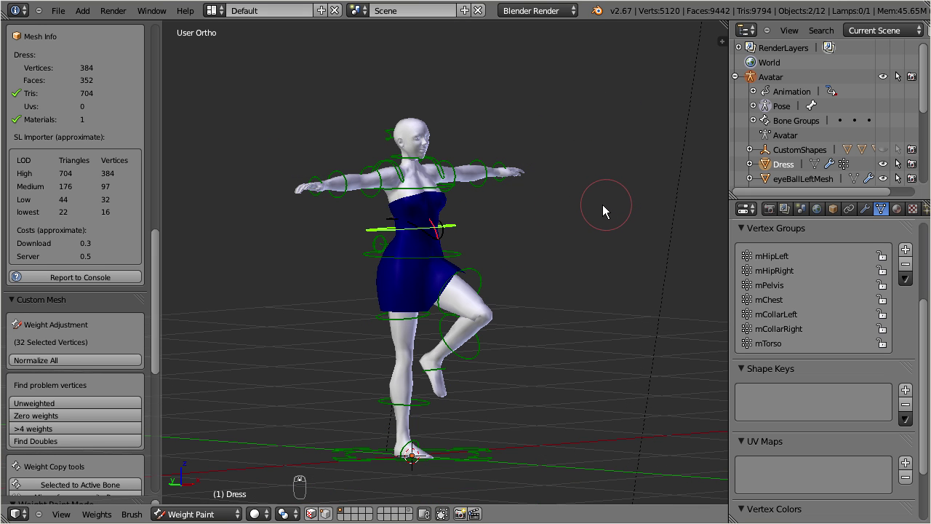
{"action": "left_click_drag", "start_coordinate": [155, 274], "coordinate": [165, 404]}
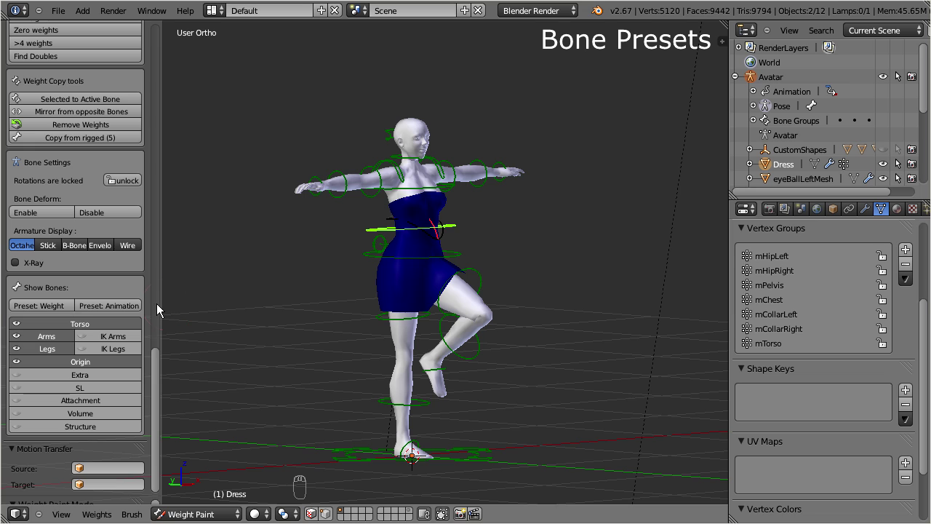
{"action": "left_click_drag", "start_coordinate": [162, 304], "coordinate": [173, 306]}
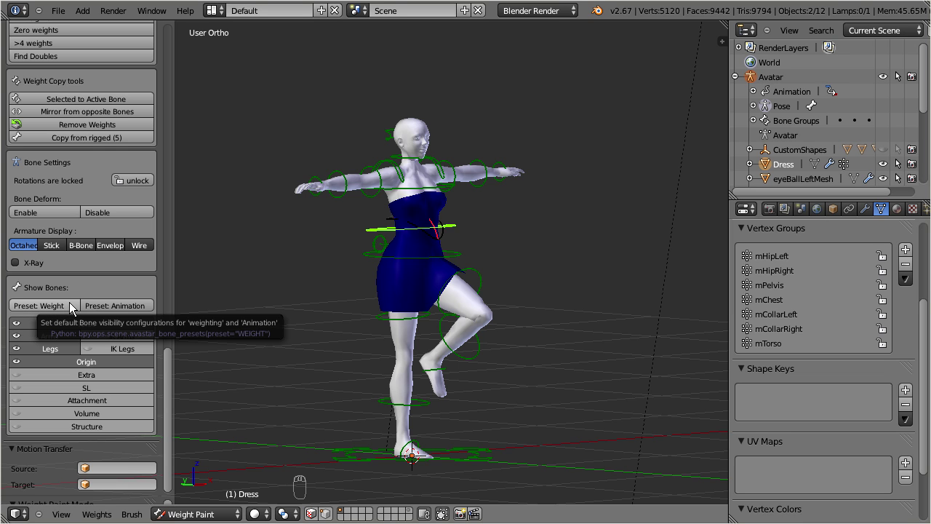
{"action": "left_click", "coordinate": [69, 305]}
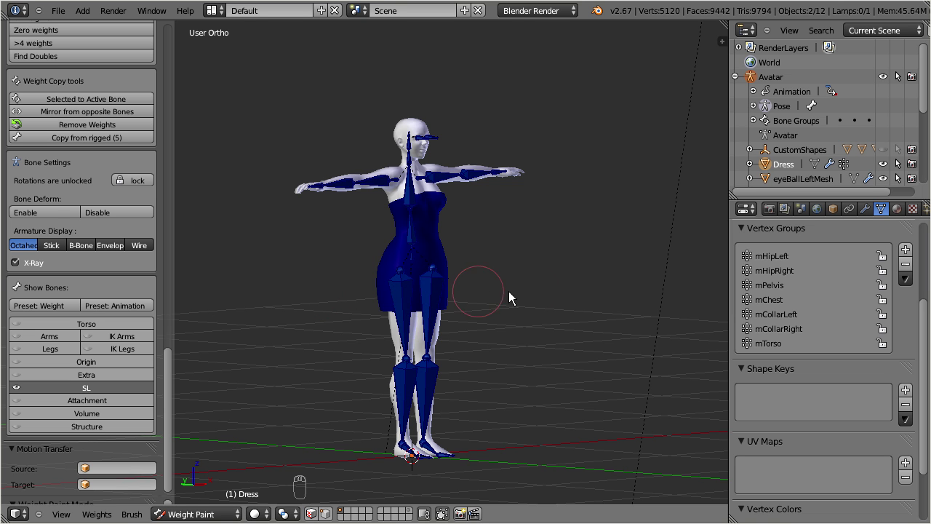
- Select all bones, face the avatar's front, and set Armature Display to Stick
{"action": "key", "text": "a"}
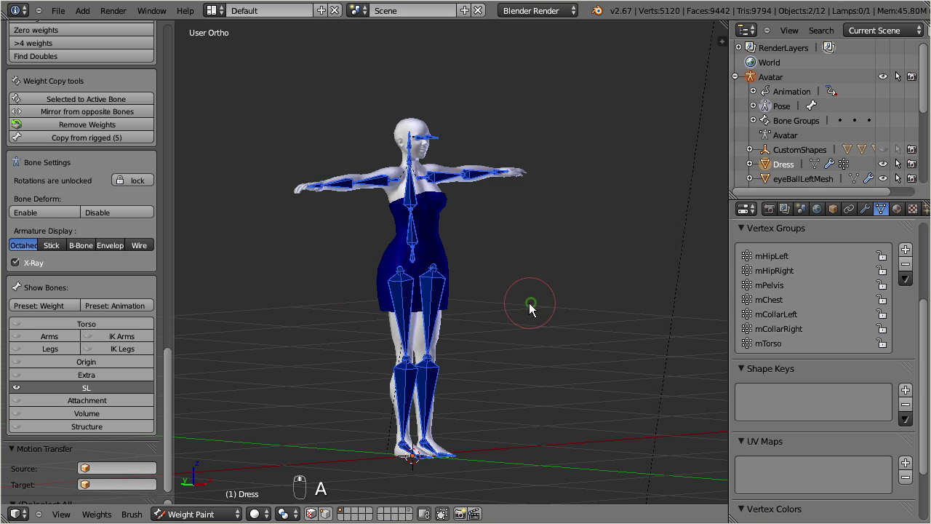
{"action": "middle_click_drag", "start_coordinate": [530, 304], "coordinate": [491, 306]}
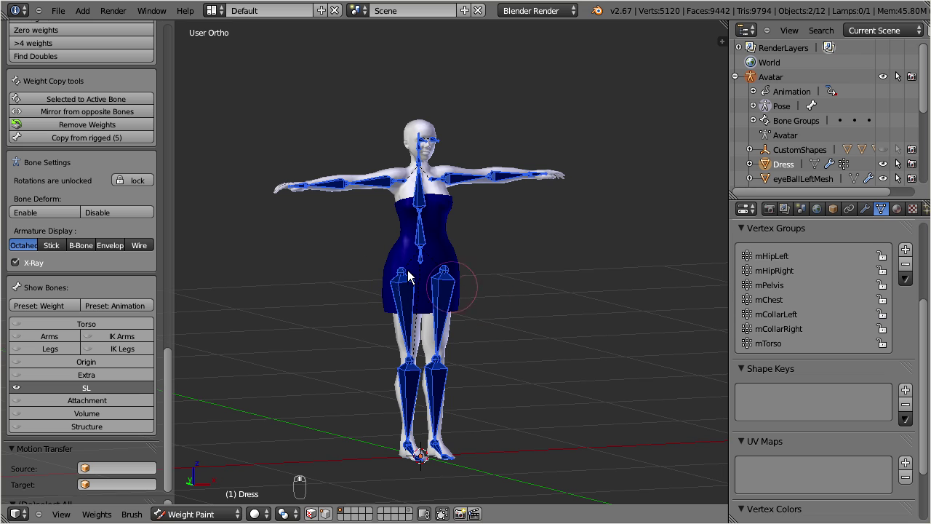
{"action": "left_click", "coordinate": [57, 247]}
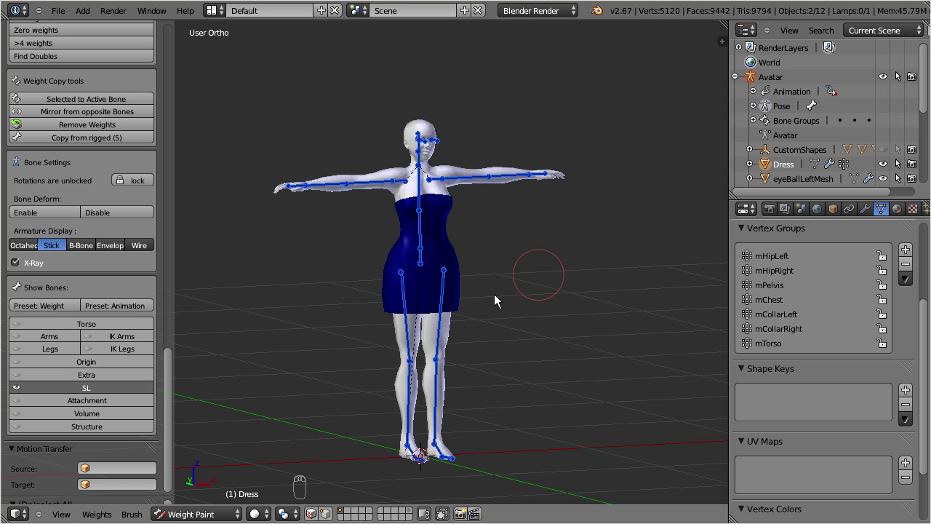
- Rotate the left thigh (mHipLeft) and chest (mChest) bones in front view to check their weights
{"action": "right_click", "coordinate": [440, 307]}
{"action": "middle_click_drag", "start_coordinate": [481, 326], "coordinate": [449, 329]}
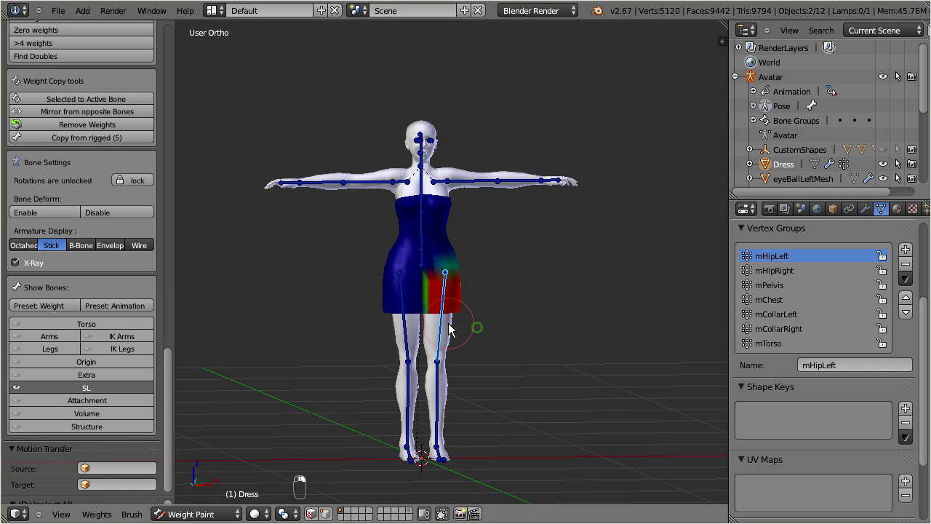
{"action": "key", "text": "KP_1"}
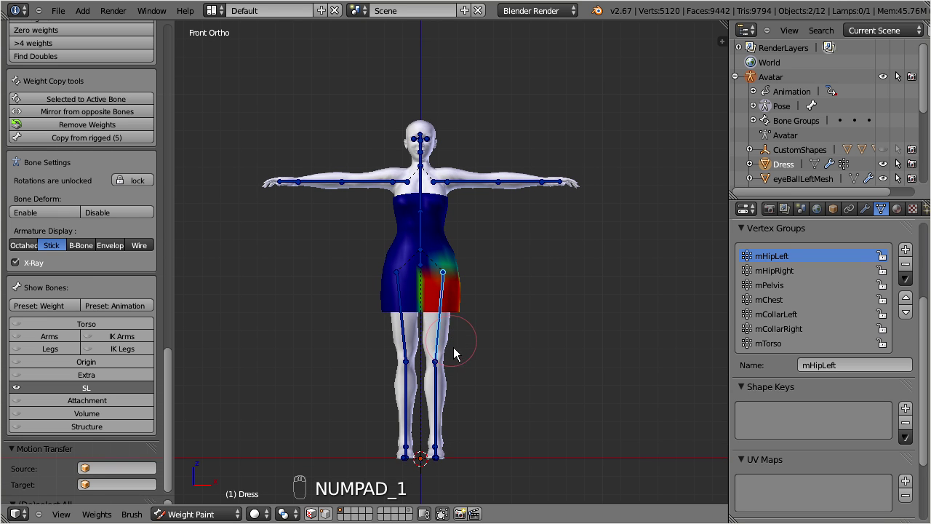
{"action": "key", "text": "r"}
{"action": "left_click", "coordinate": [518, 349]}
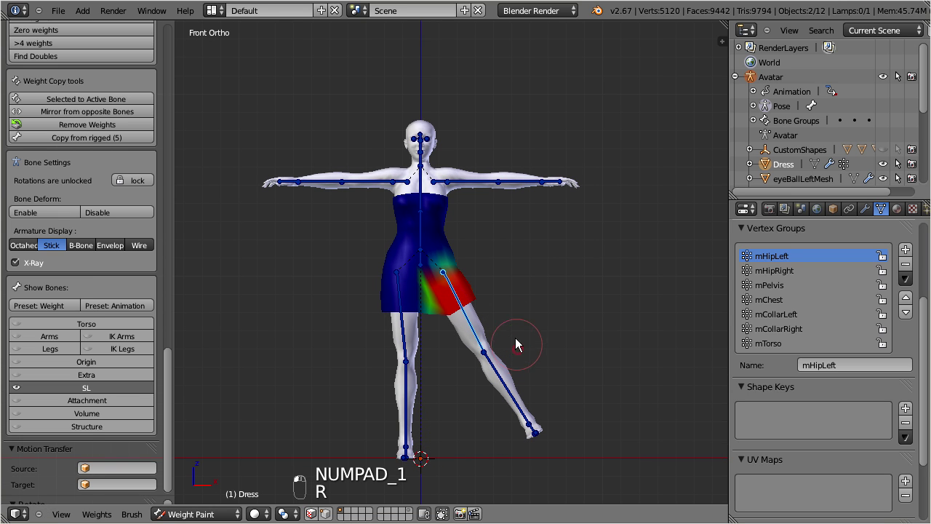
{"action": "right_click", "coordinate": [422, 207]}
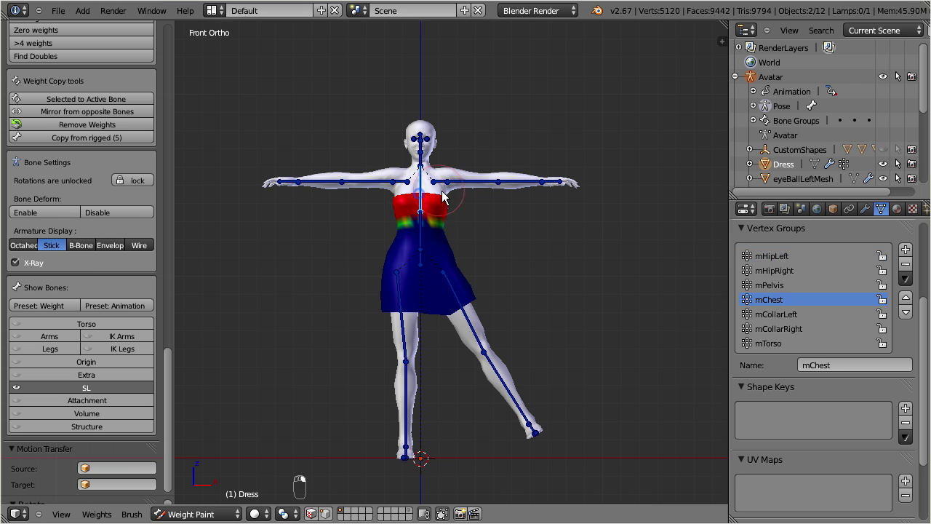
{"action": "key", "text": "r"}
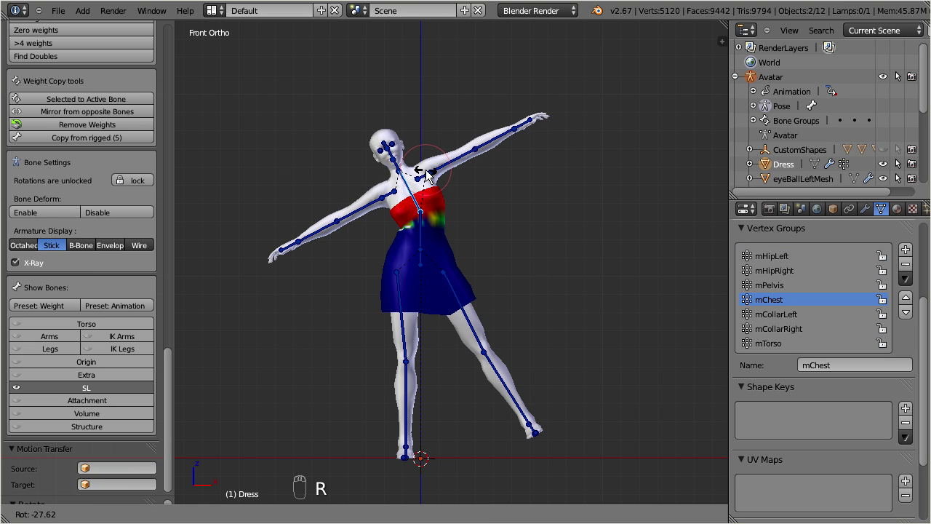
{"action": "left_click", "coordinate": [458, 193]}
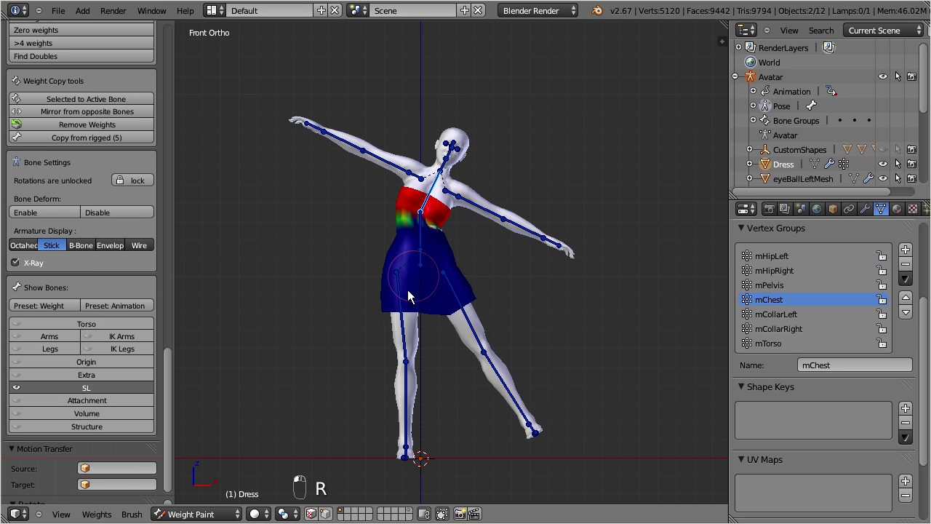
- Swing the right thigh (mHipRight) bone outward twice, orbiting to inspect its skirt weights
{"action": "right_click", "coordinate": [399, 327]}
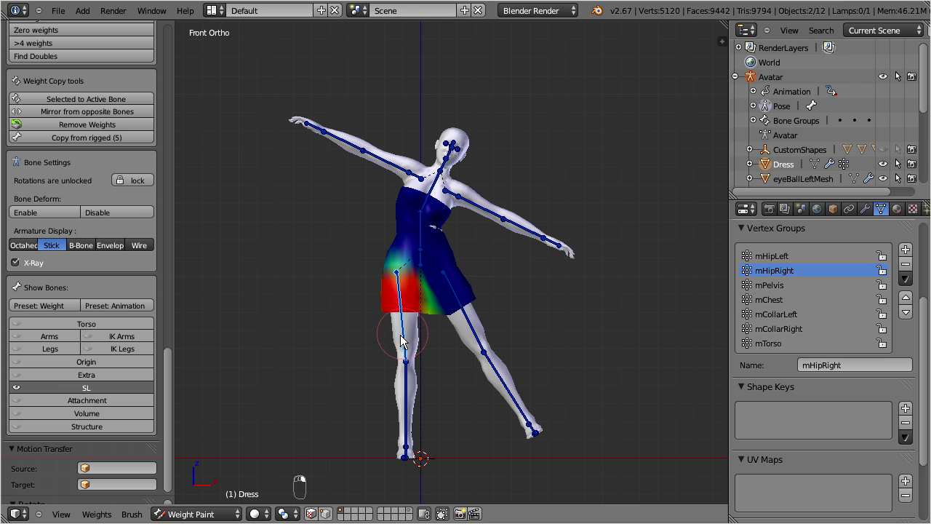
{"action": "key", "text": "r"}
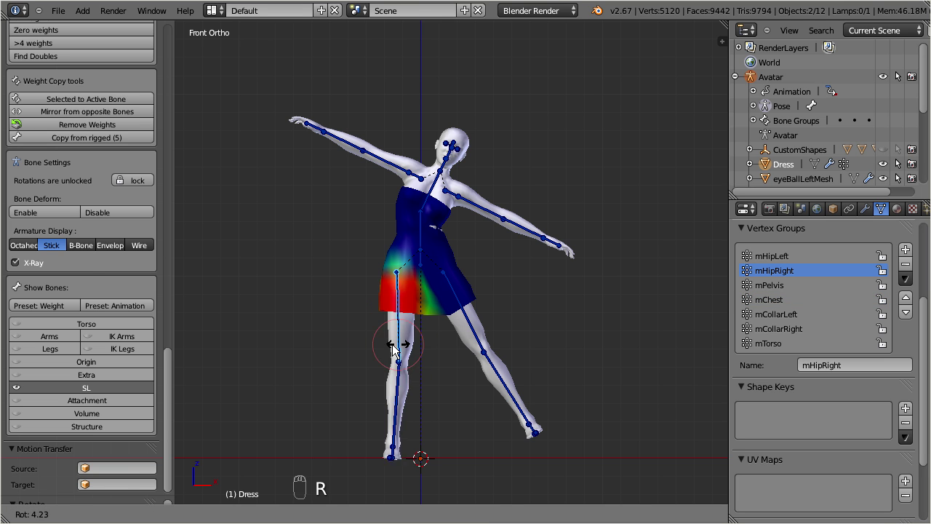
{"action": "left_click", "coordinate": [368, 353]}
{"action": "scroll", "coordinate": [439, 306], "scroll_direction": "up", "scroll_amount": 2}
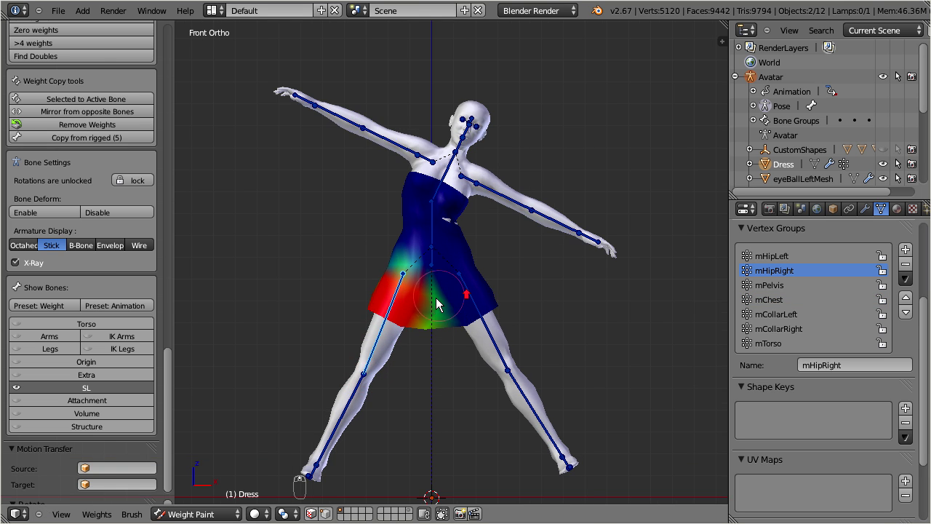
{"action": "scroll", "coordinate": [459, 307], "scroll_direction": "up", "scroll_amount": 2}
{"action": "mouse_move", "coordinate": [459, 308]}
{"action": "middle_mouse_down"}
{"action": "mouse_move", "coordinate": [614, 328]}
{"action": "mouse_move", "coordinate": [603, 329]}
{"action": "middle_mouse_up"}
{"action": "key", "text": "r"}
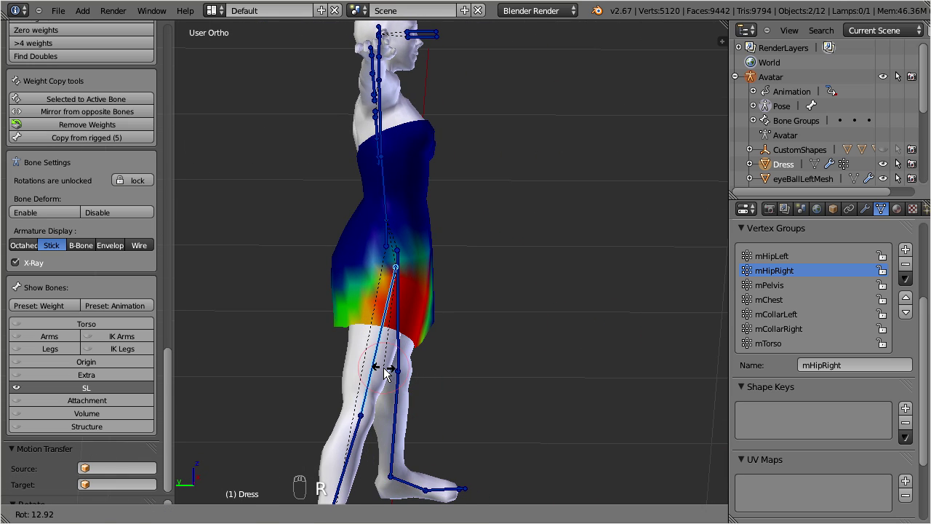
{"action": "left_click", "coordinate": [384, 368]}
{"action": "mouse_move", "coordinate": [445, 328]}
{"action": "middle_mouse_down"}
{"action": "mouse_move", "coordinate": [370, 322]}
{"action": "mouse_move", "coordinate": [466, 317]}
{"action": "middle_mouse_up"}
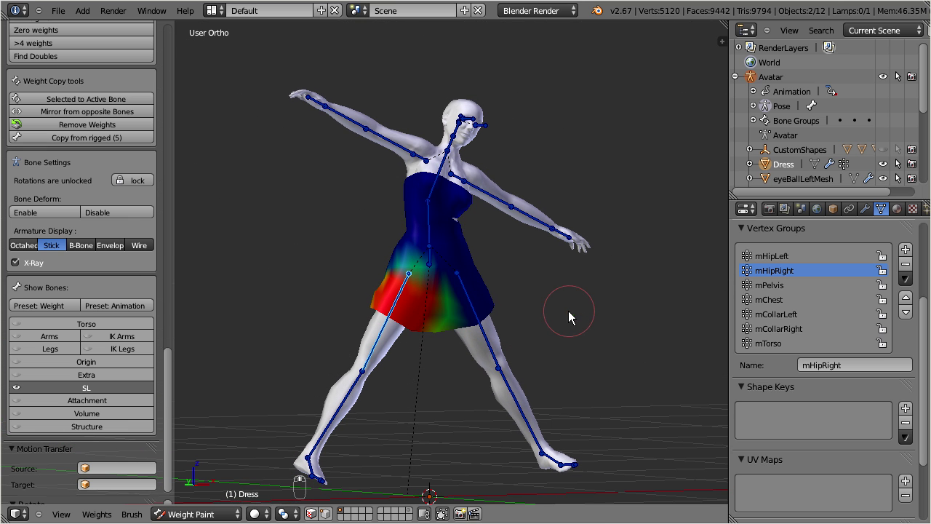
{"action": "scroll", "coordinate": [501, 331], "scroll_direction": "down", "scroll_amount": 1}
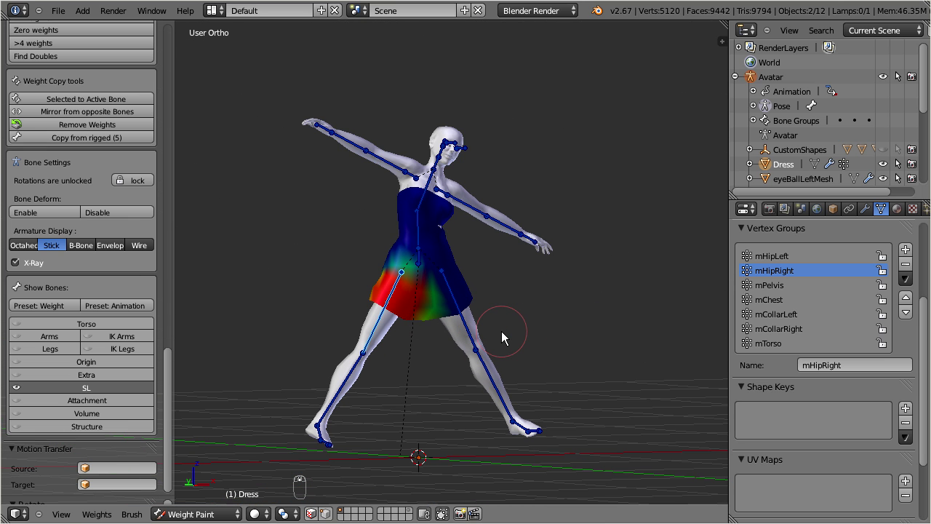
{"action": "middle_click_drag", "start_coordinate": [501, 331], "coordinate": [532, 304]}
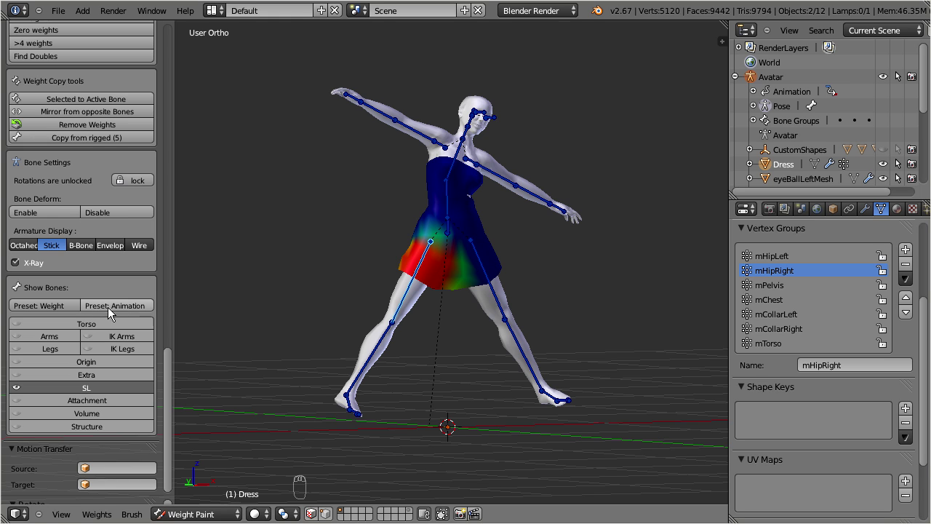
{"action": "left_click", "coordinate": [148, 305]}
{"action": "left_click", "coordinate": [148, 306]}
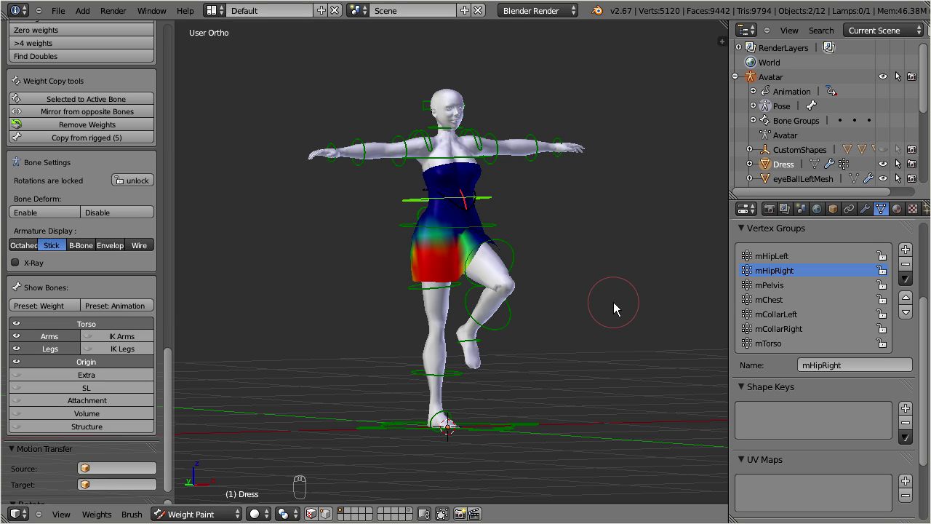
{"action": "left_click", "coordinate": [65, 306]}
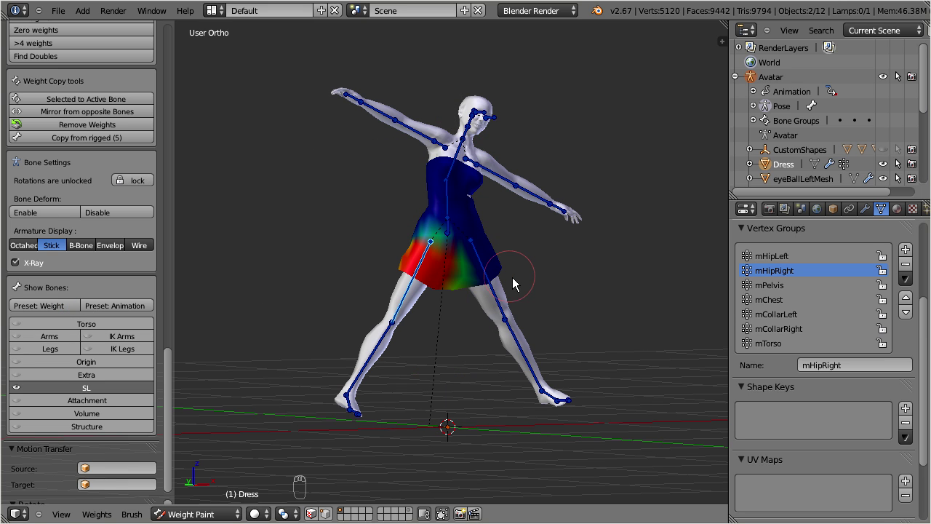
- Select all Avatar bones and clear their rotations with Alt+R
{"action": "key", "text": "a"}
{"action": "key", "text": "a"}
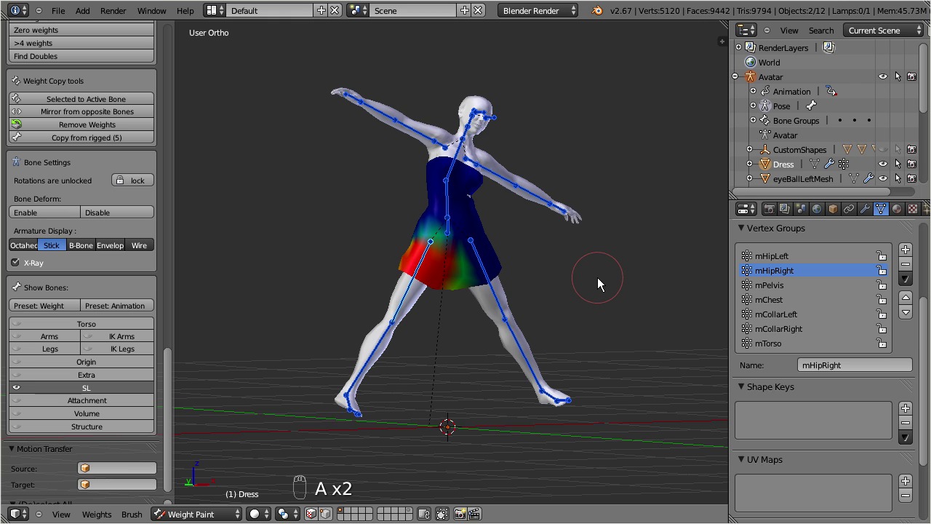
{"action": "key", "text": "alt+r"}
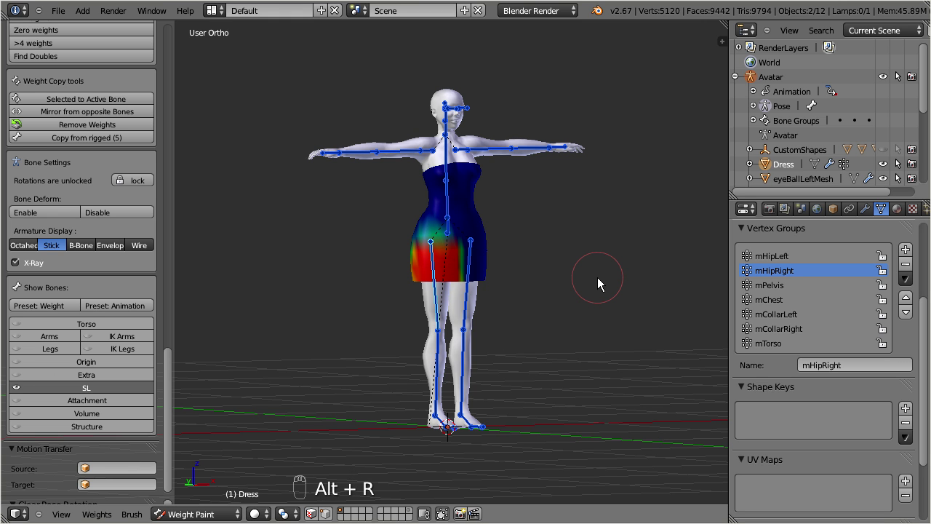